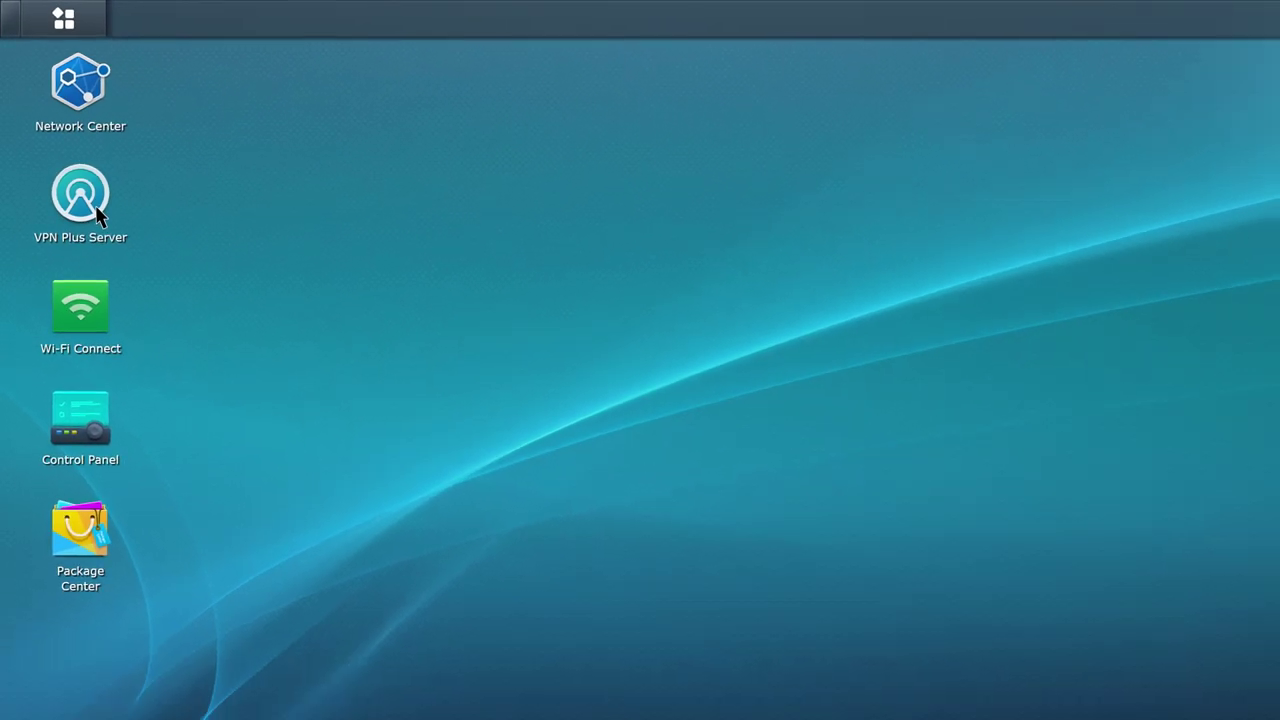
Register the DDNS hostname synology0416.VPNPlus.to for Synology VPN and accept the terms of service.
left_click(105, 238)
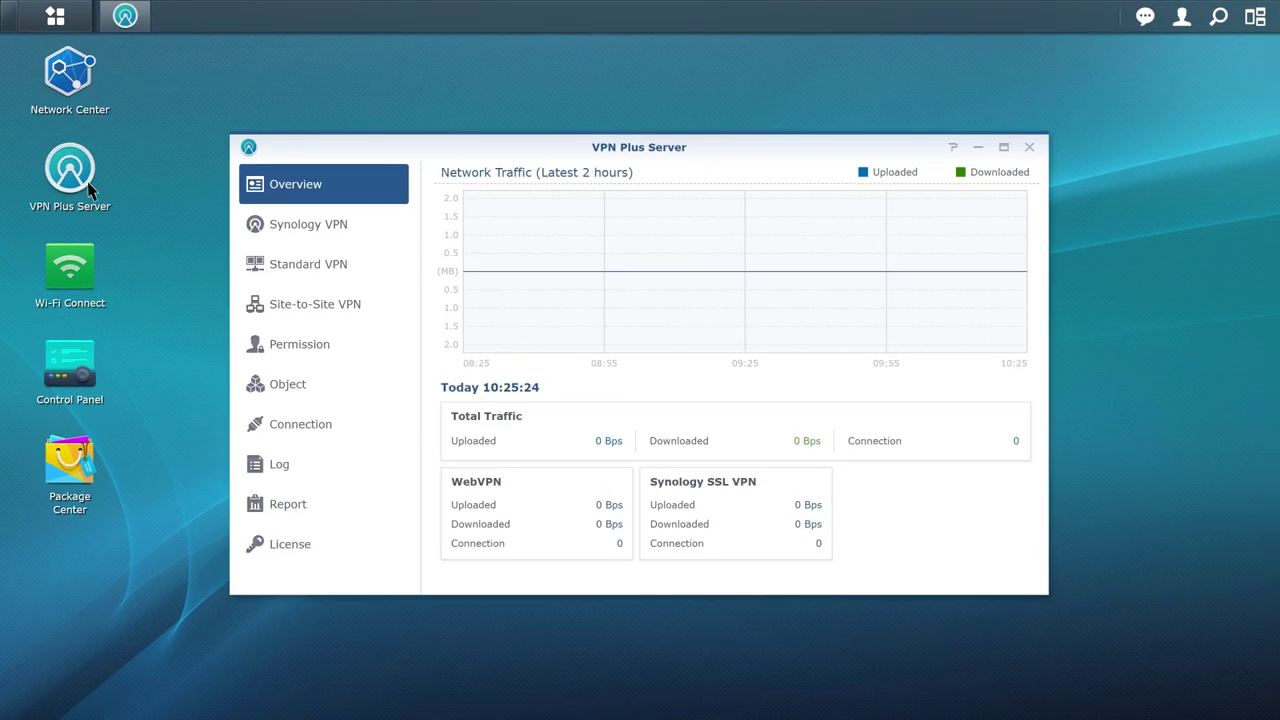
left_click(377, 237)
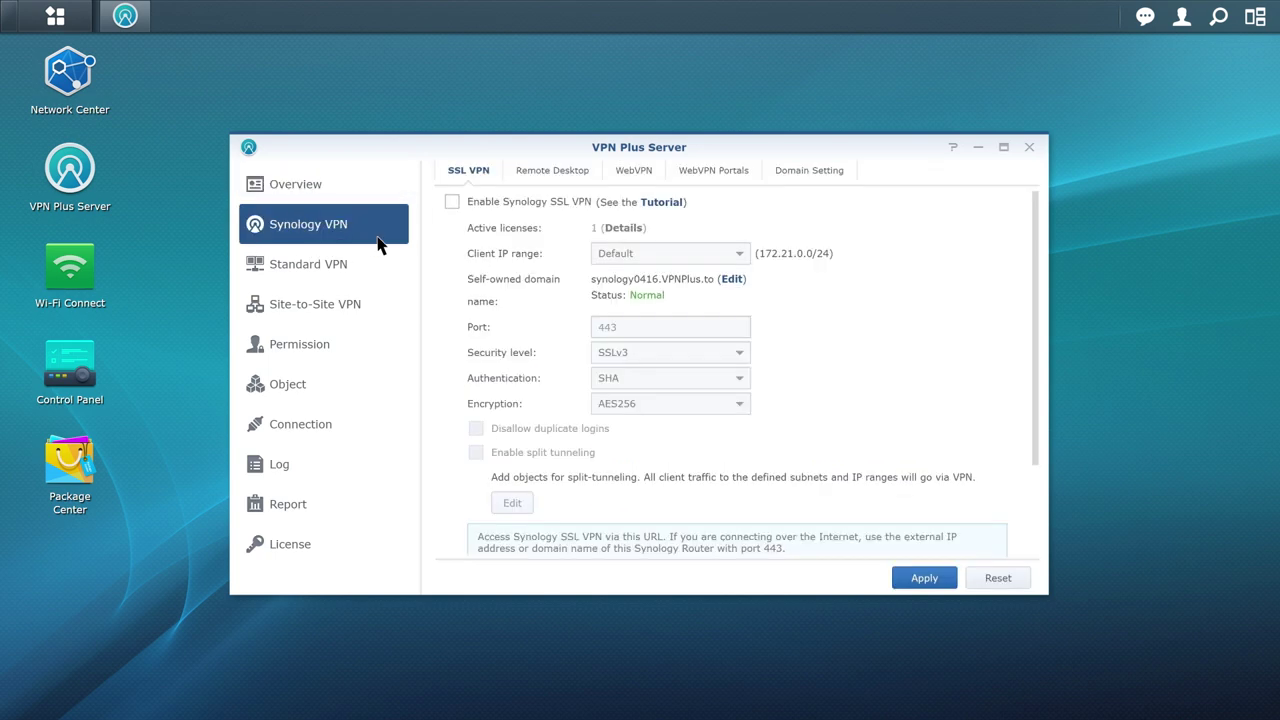
left_click(822, 178)
left_click(609, 229)
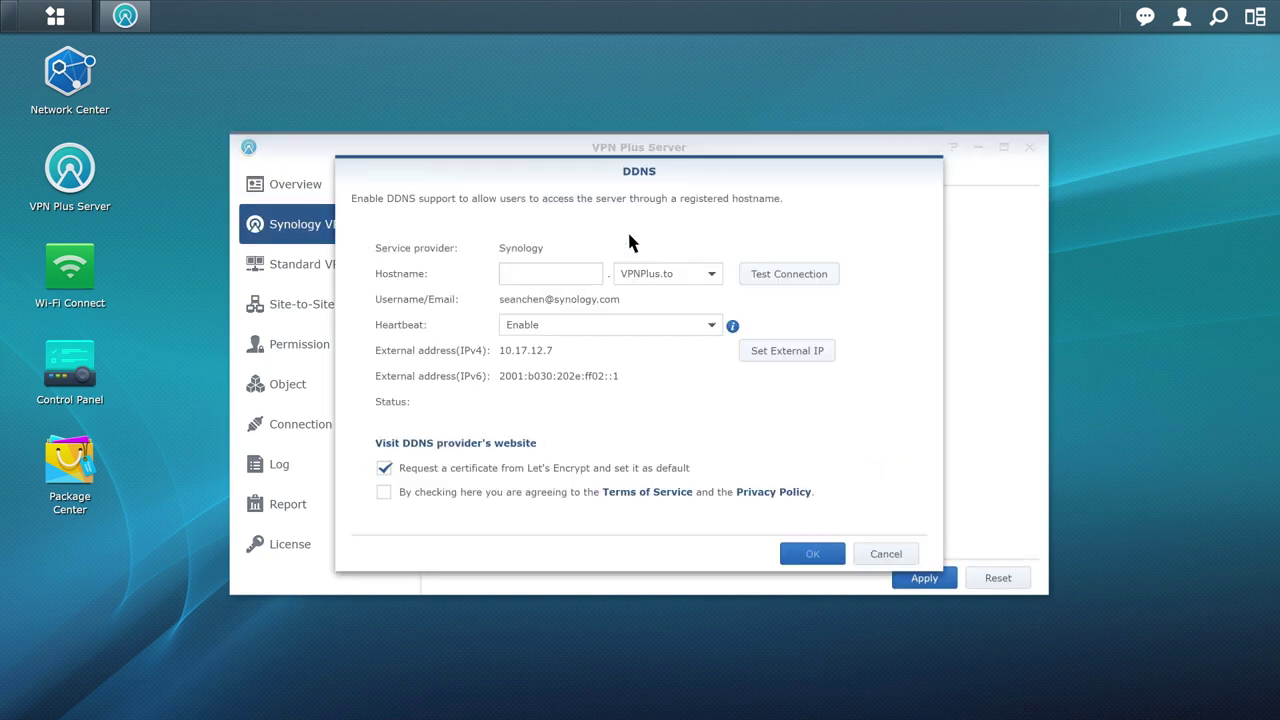
type("synology0416")
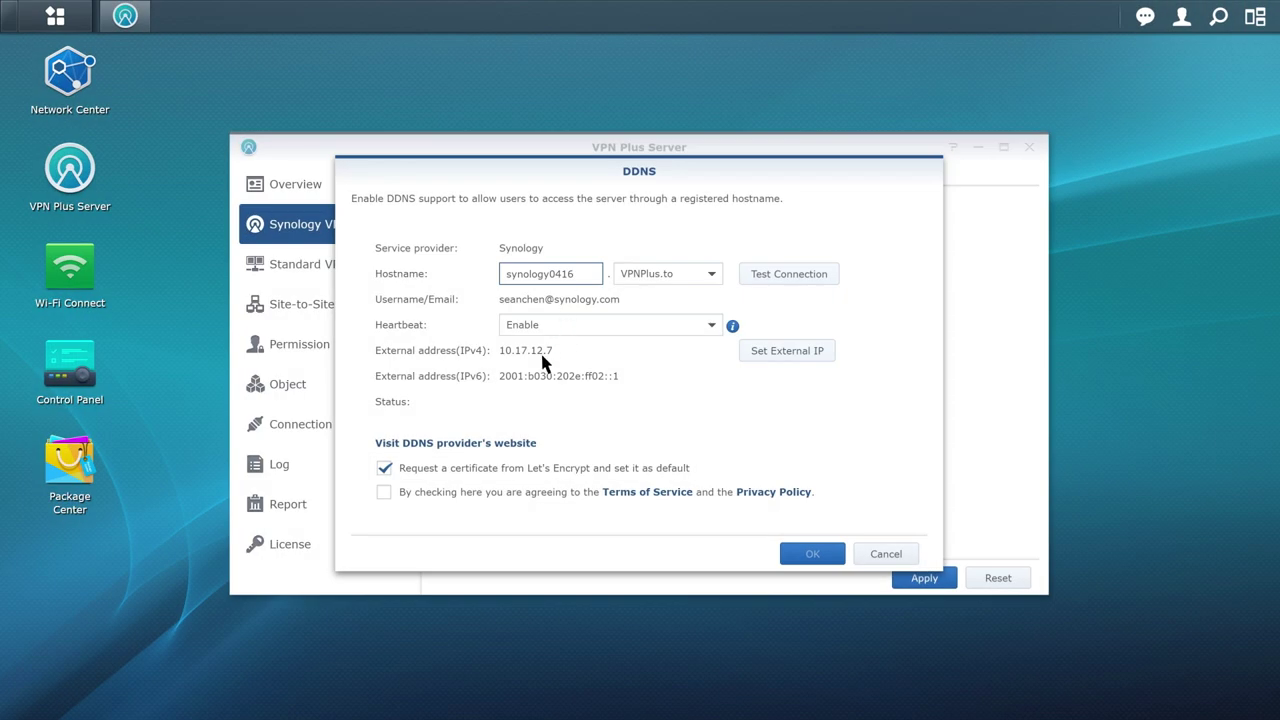
left_click(386, 492)
left_click(834, 561)
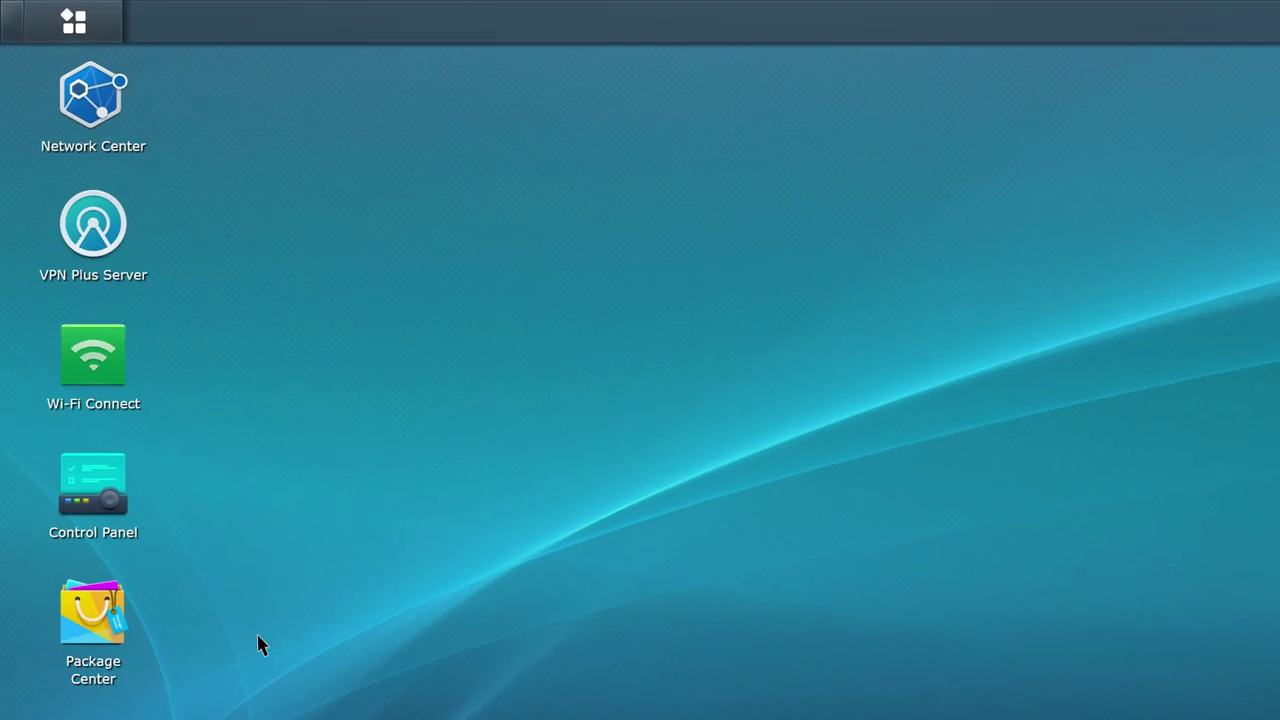
Enable WebVPN with the login prefix on HTTPS port 443 and apply it.
left_click(113, 245)
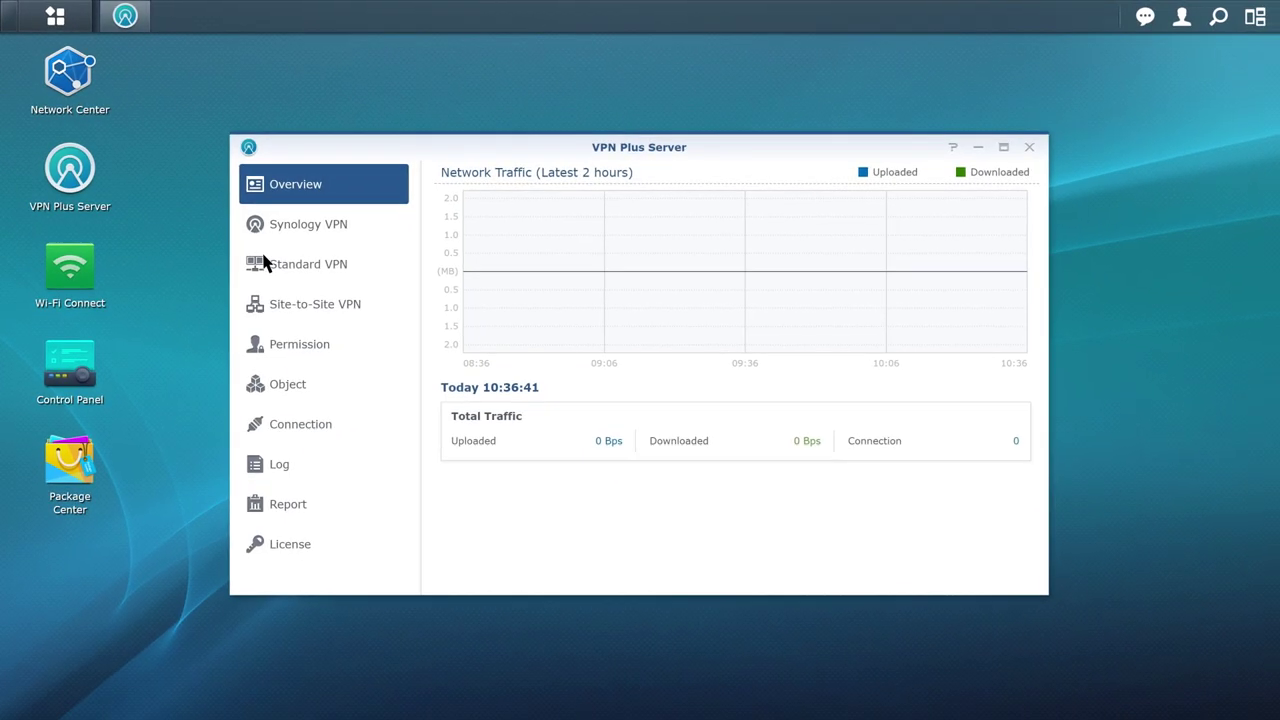
left_click(380, 243)
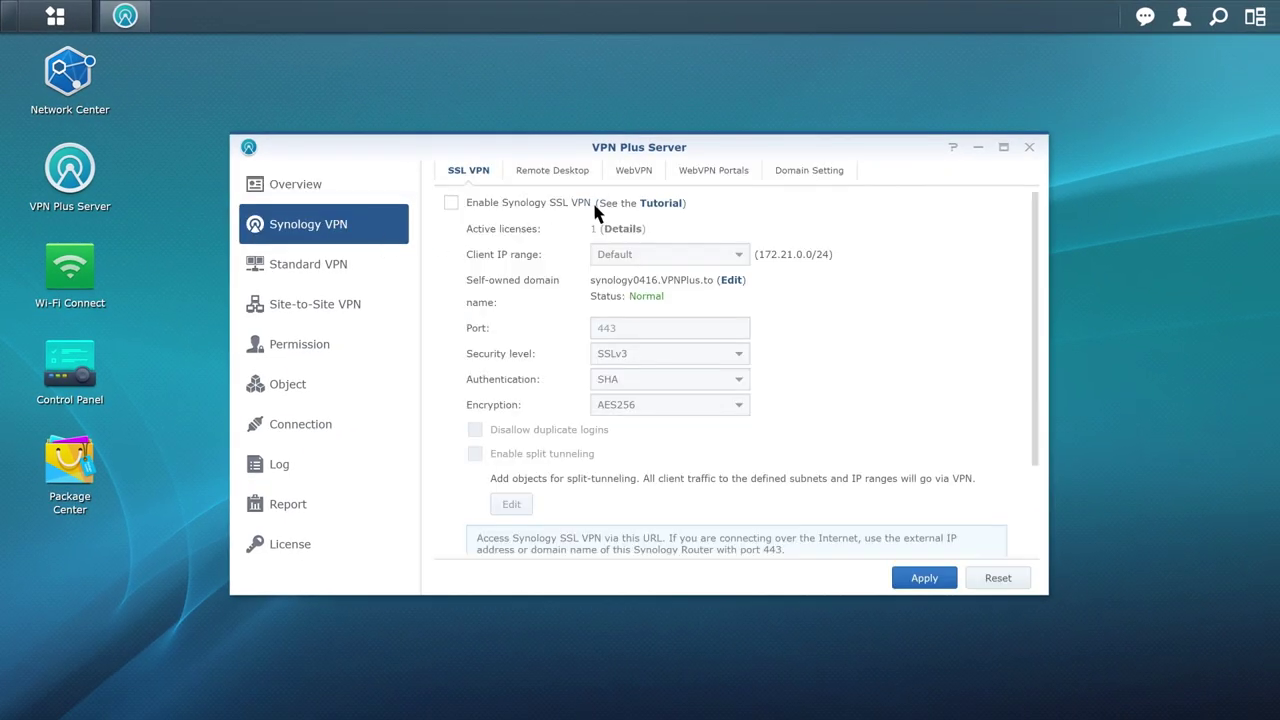
left_click(655, 177)
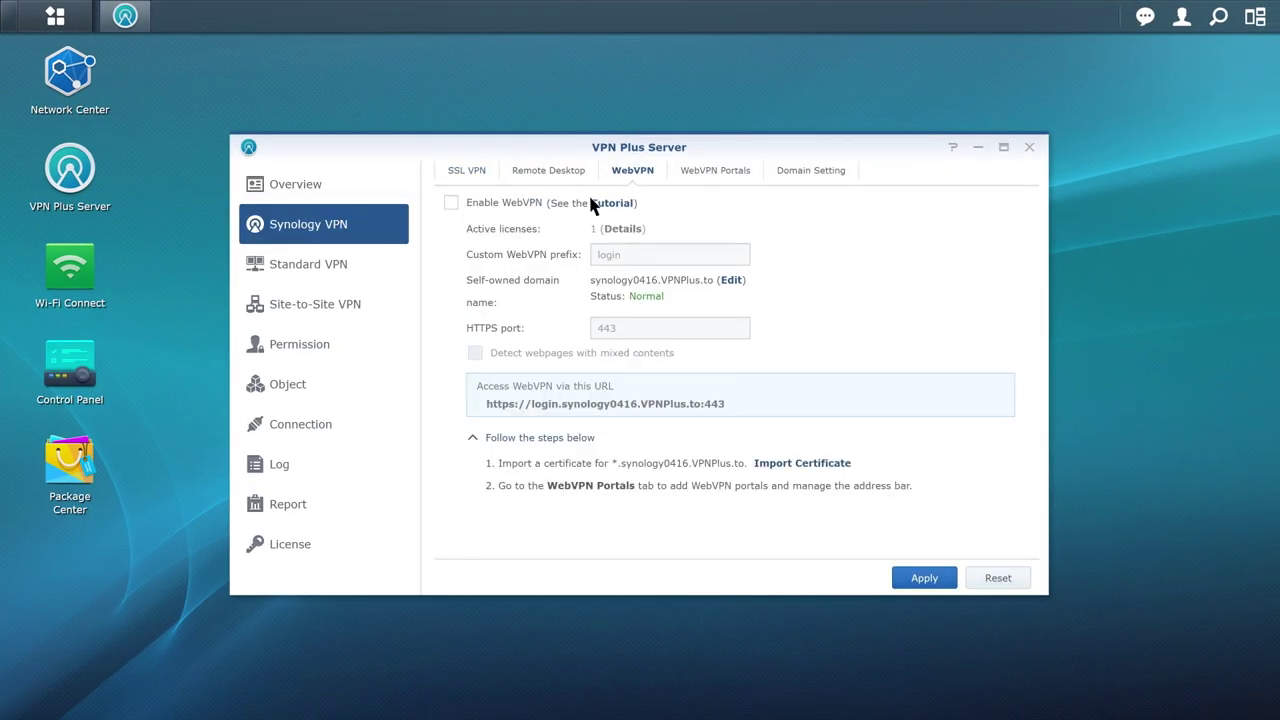
left_click(451, 204)
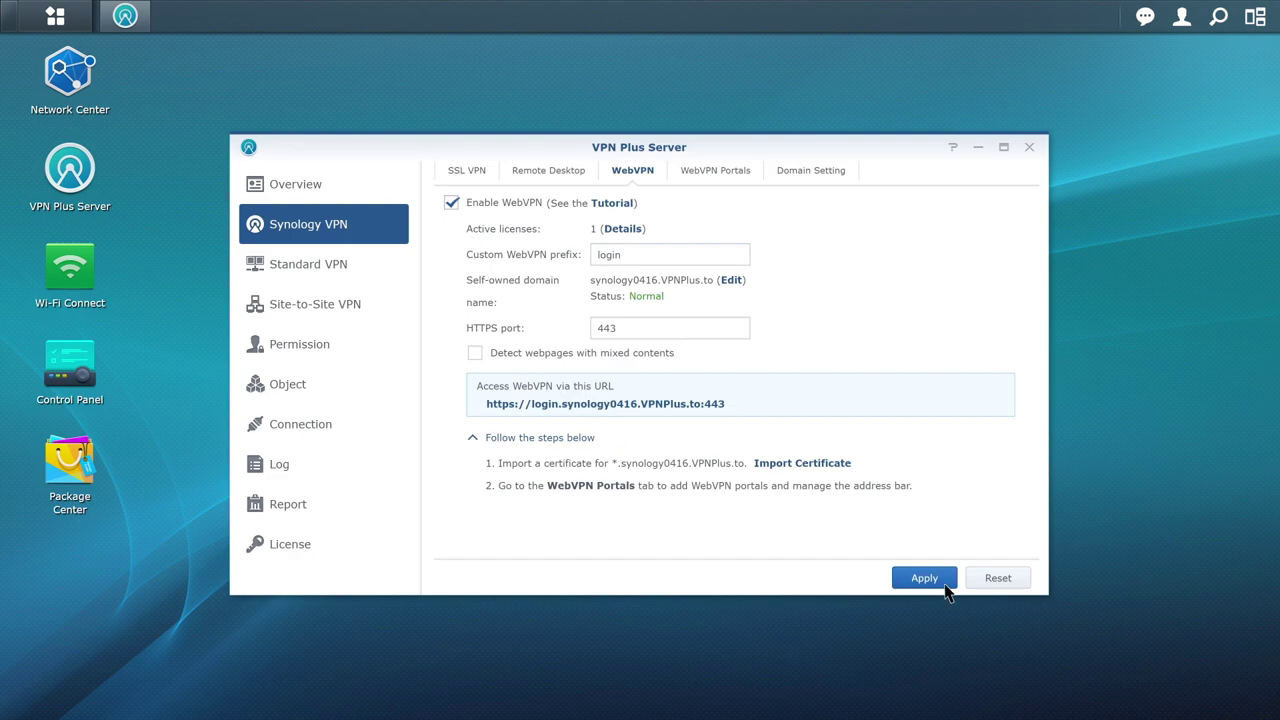
left_click(946, 588)
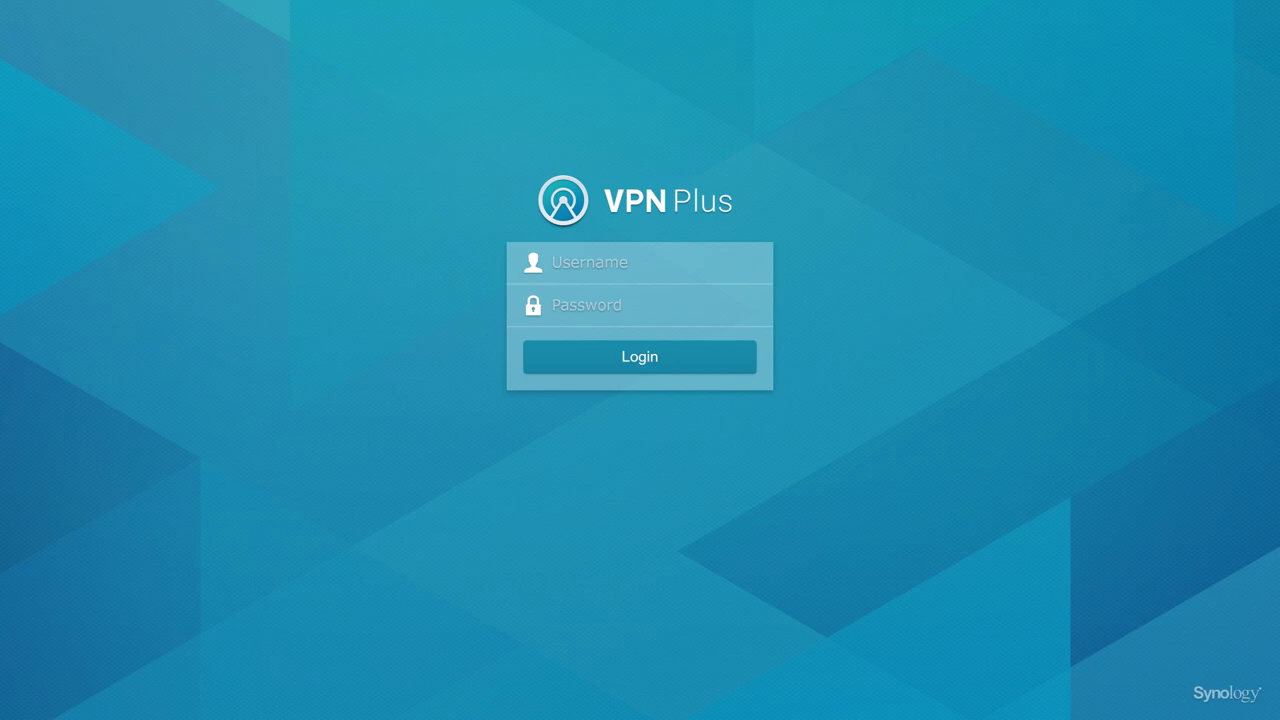
Sign in to the WebVPN portal with the account's username and password, then open 192.168.16.5:80.
left_click(620, 262)
type("demo")
key("Tab")
type("••••••••••••")
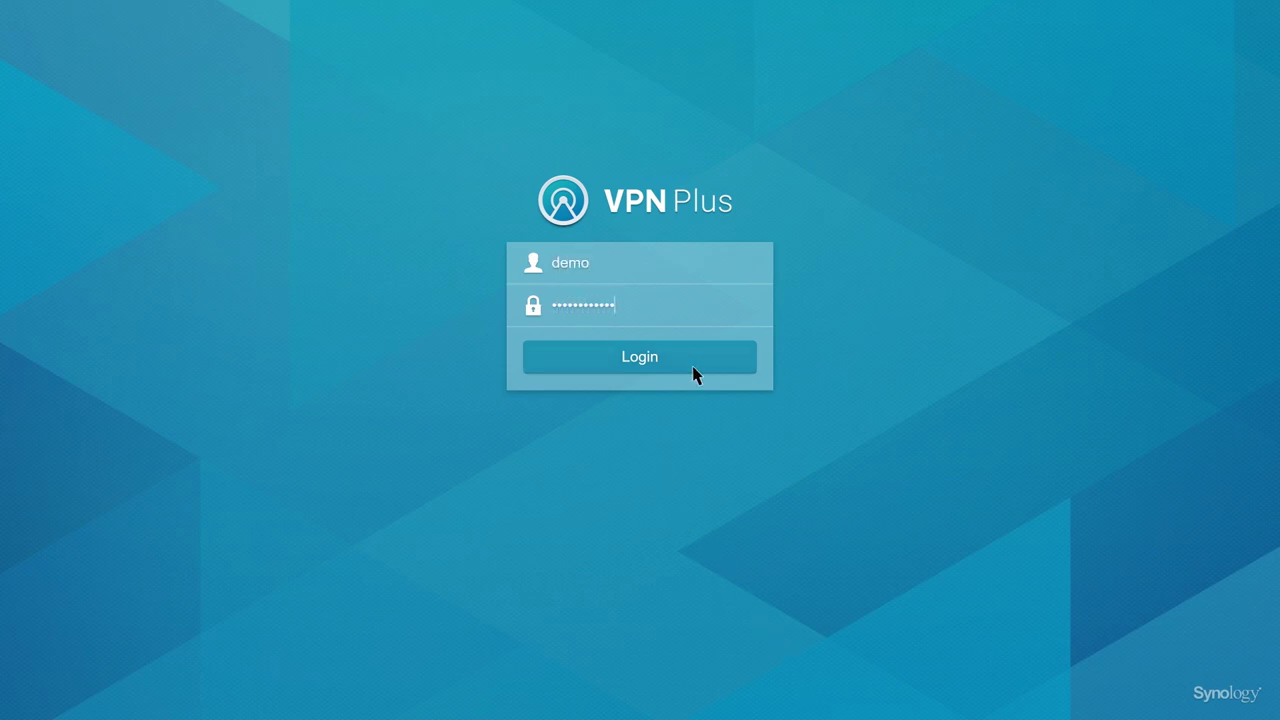
left_click(697, 372)
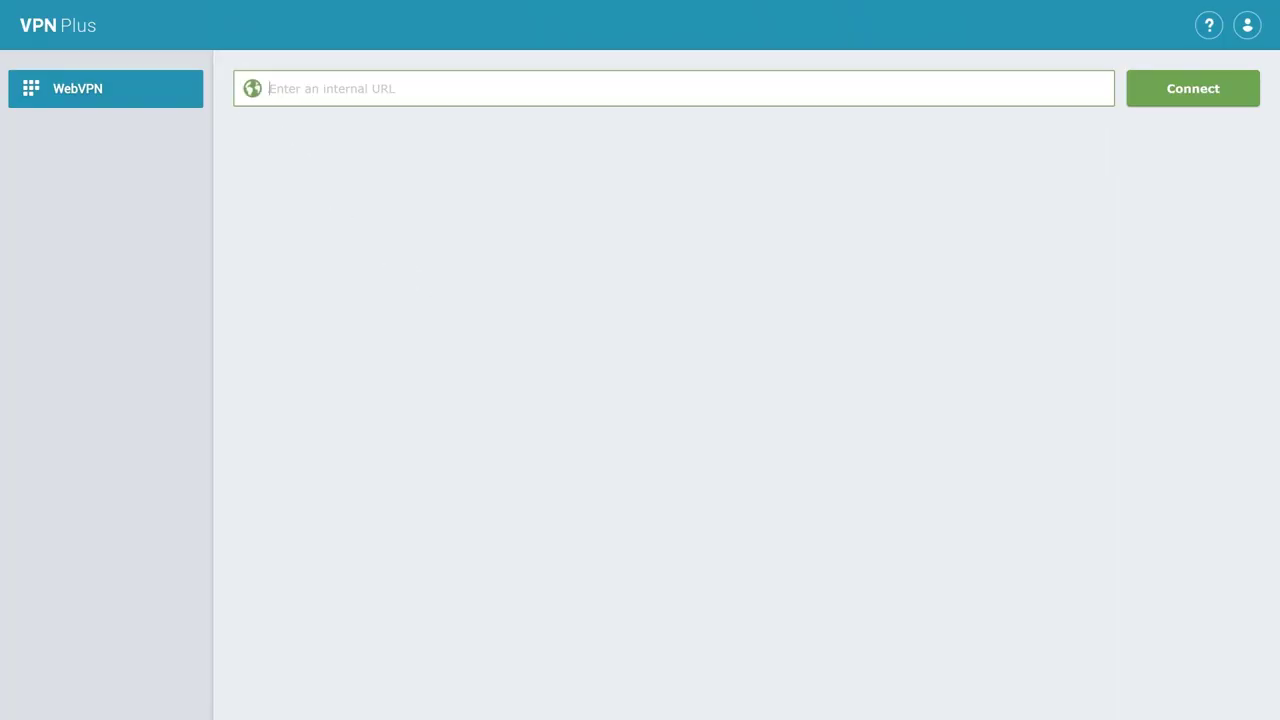
type("192.168.16.5:80")
left_click(1231, 102)
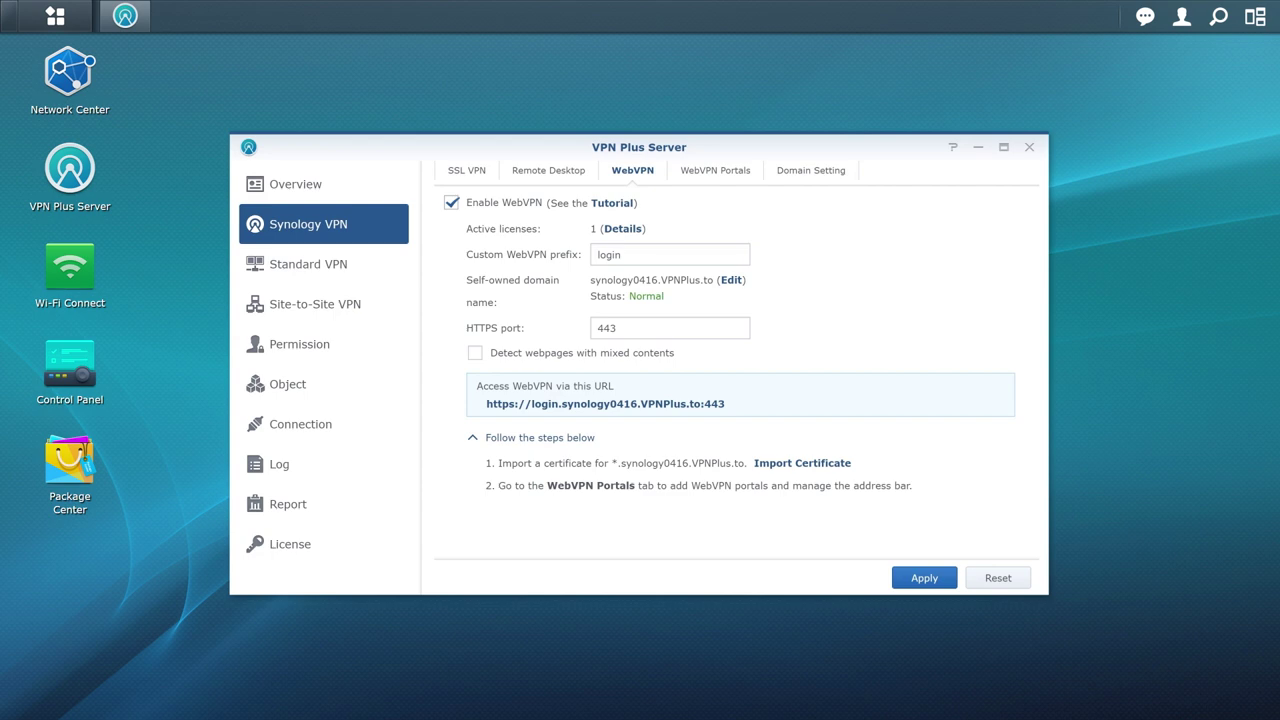
Add a WebVPN portal named Meeting Room Booking at 192.168.16.9:80, allowing the users group.
left_click(752, 178)
left_click(469, 209)
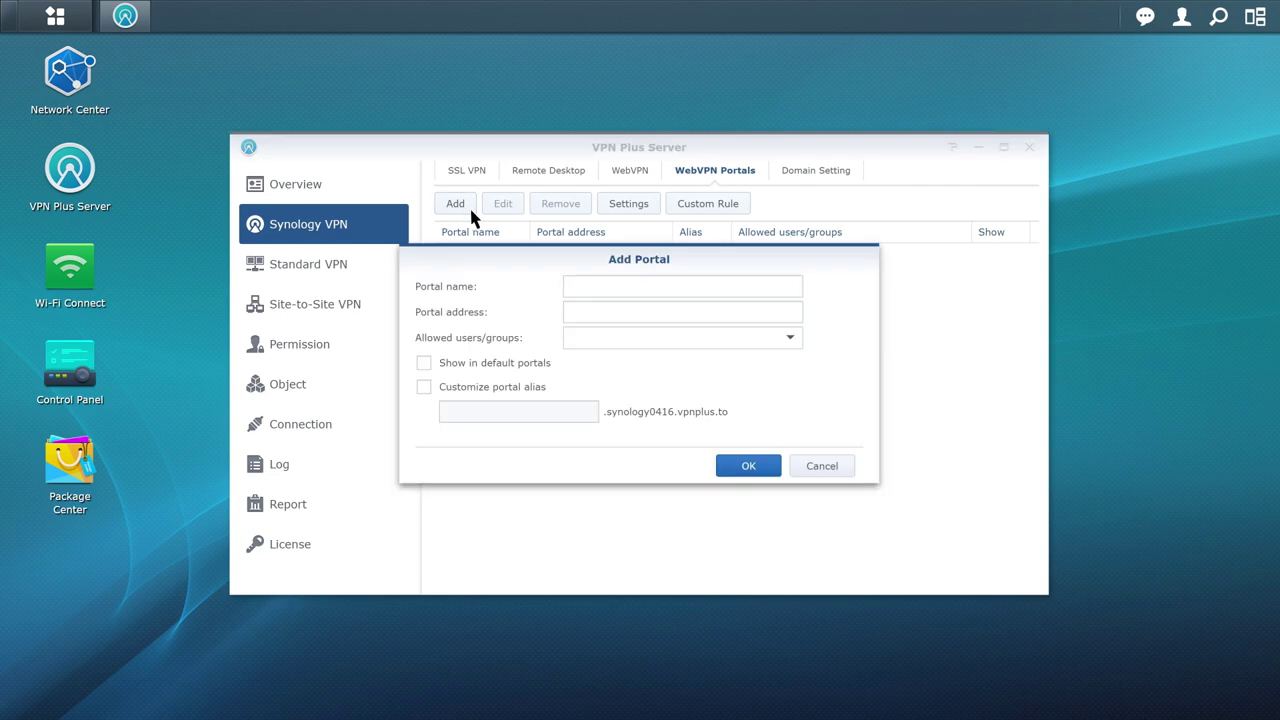
type("Meeting R")
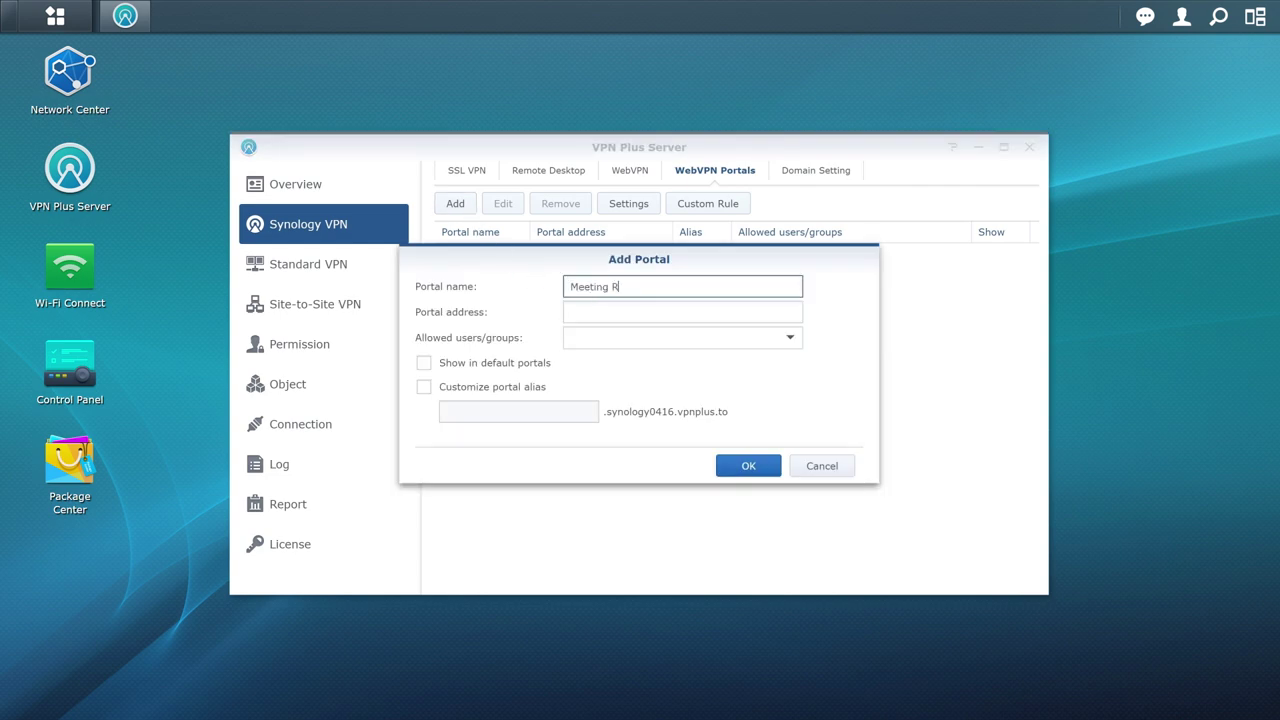
type("oom Booking")
key("Tab")
type("192.168.")
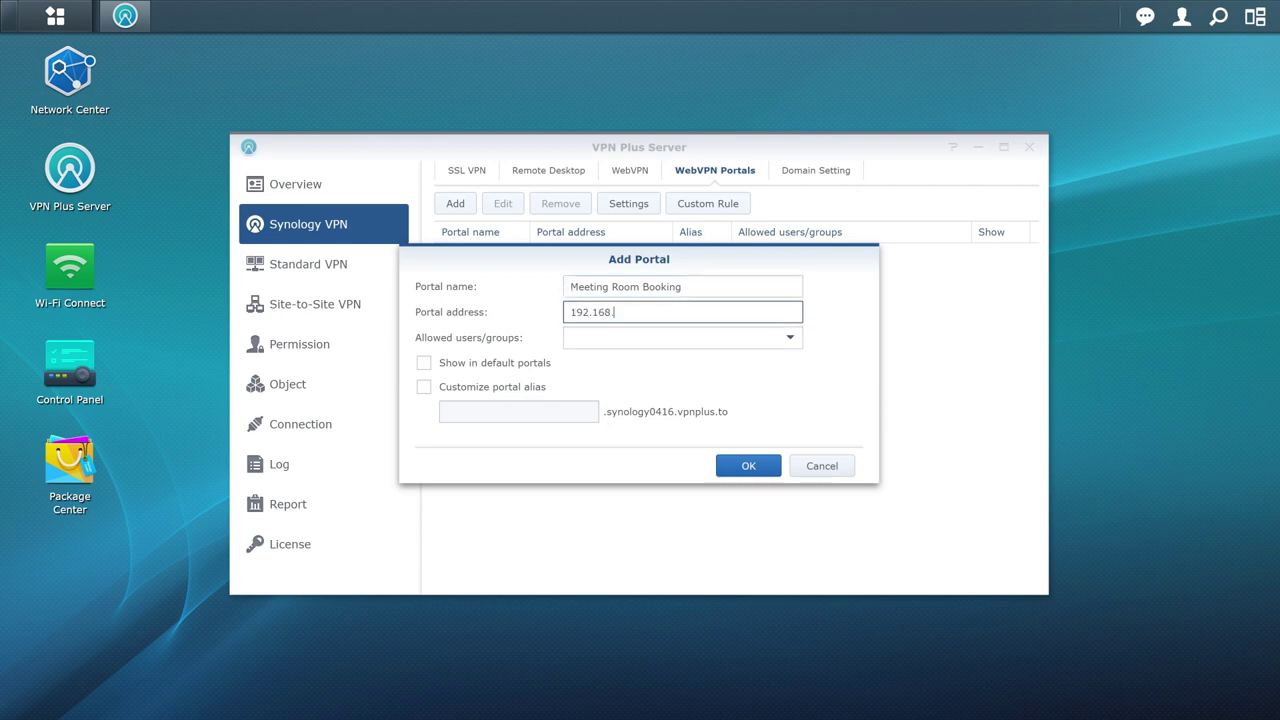
type("16.9:80")
left_click(790, 338)
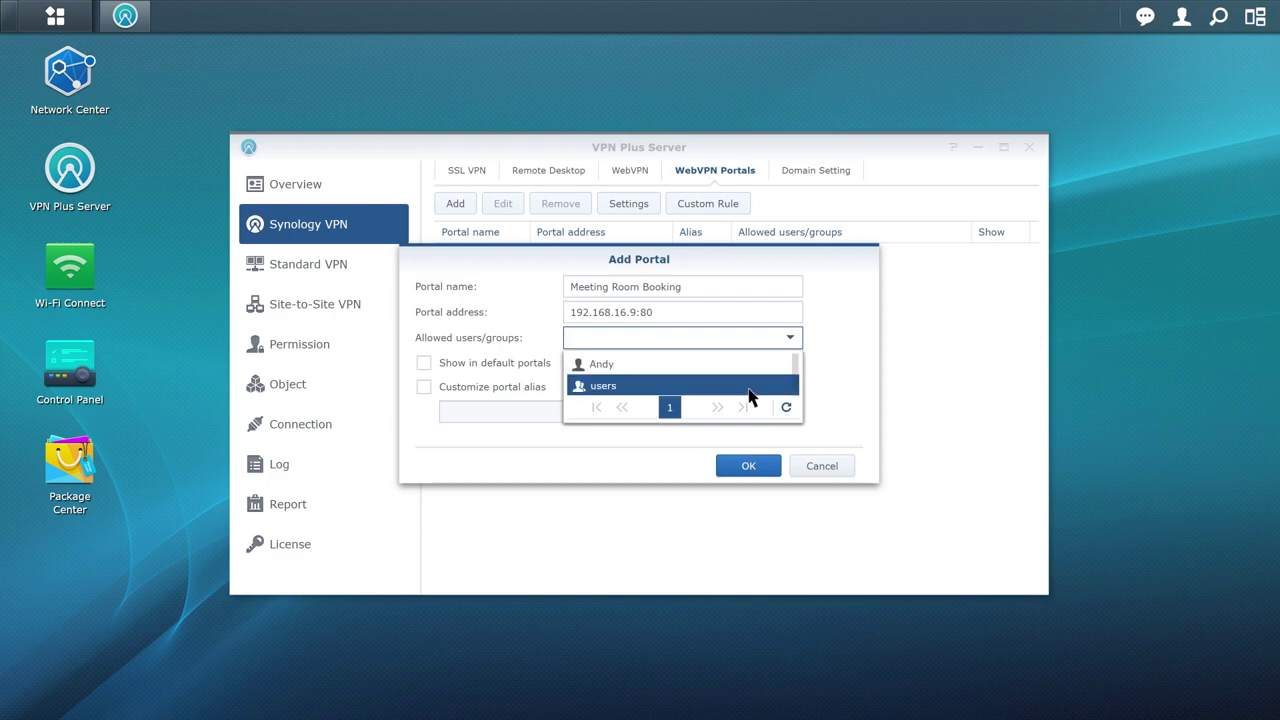
left_click(785, 386)
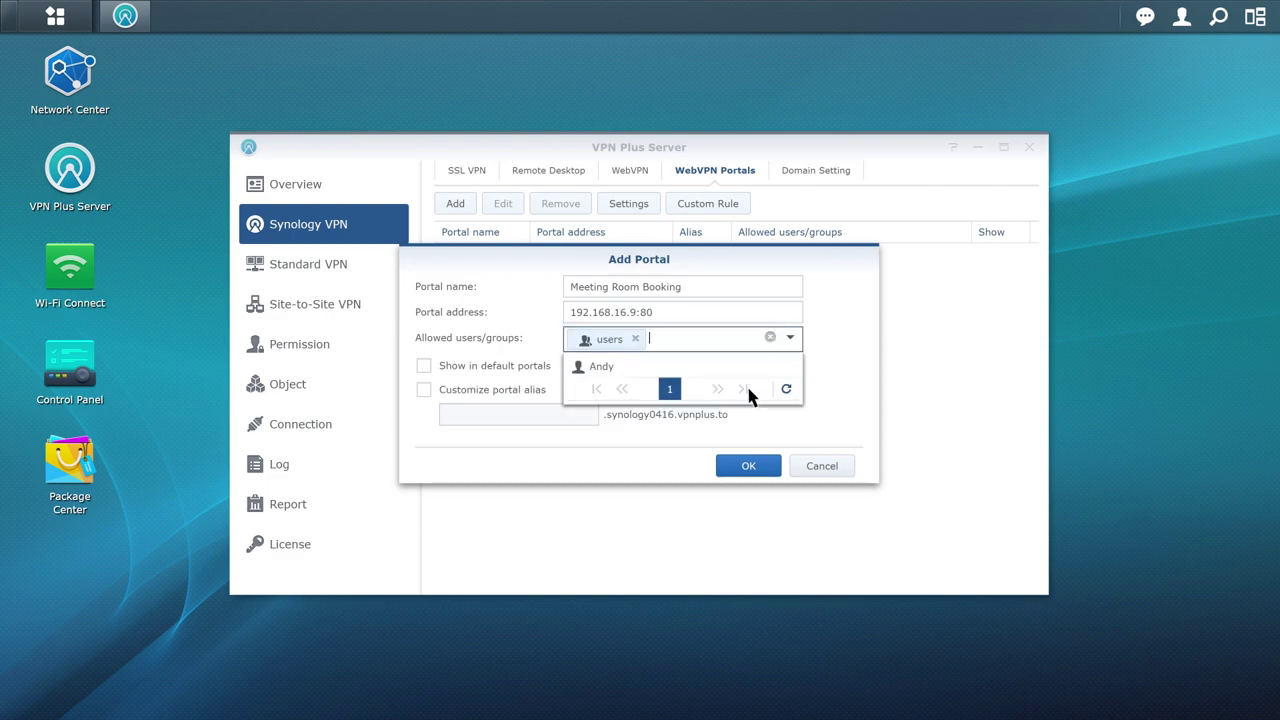
Show the portal among default portals with custom alias meeting, and save it.
left_click(428, 373)
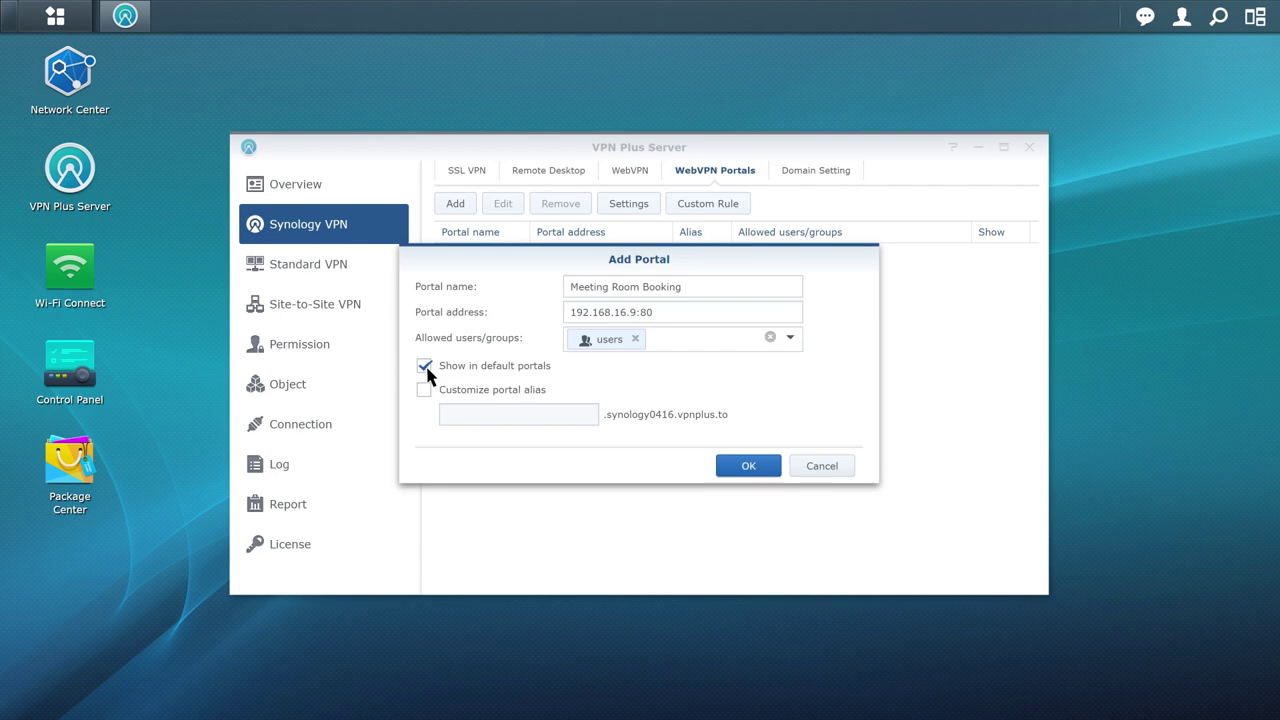
left_click(424, 390)
left_click(448, 414)
type("meeting")
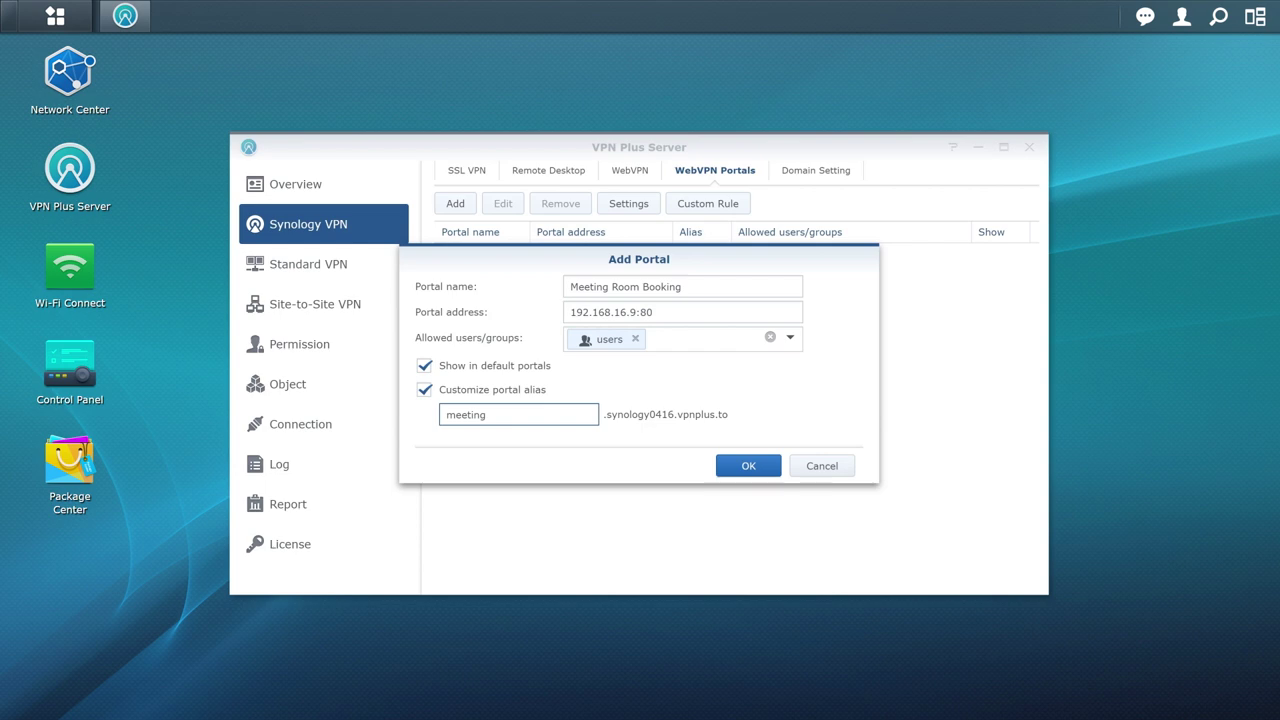
left_click(766, 472)
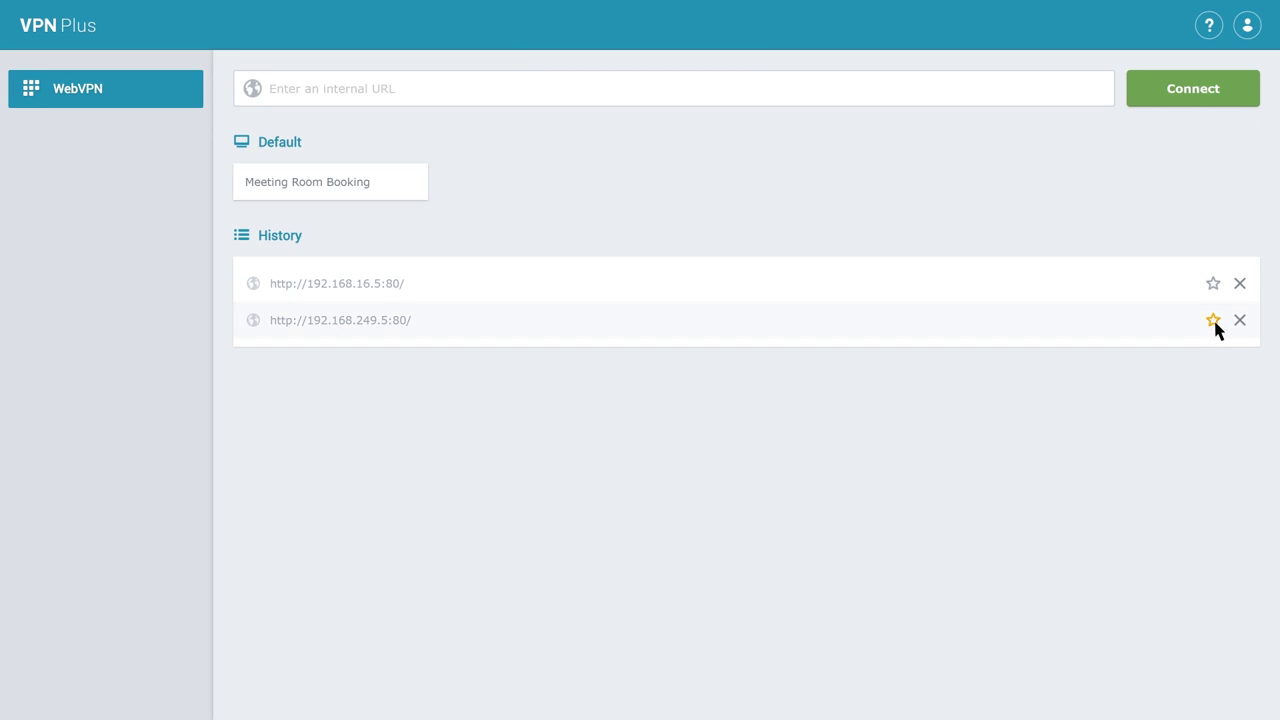
left_click(1213, 320)
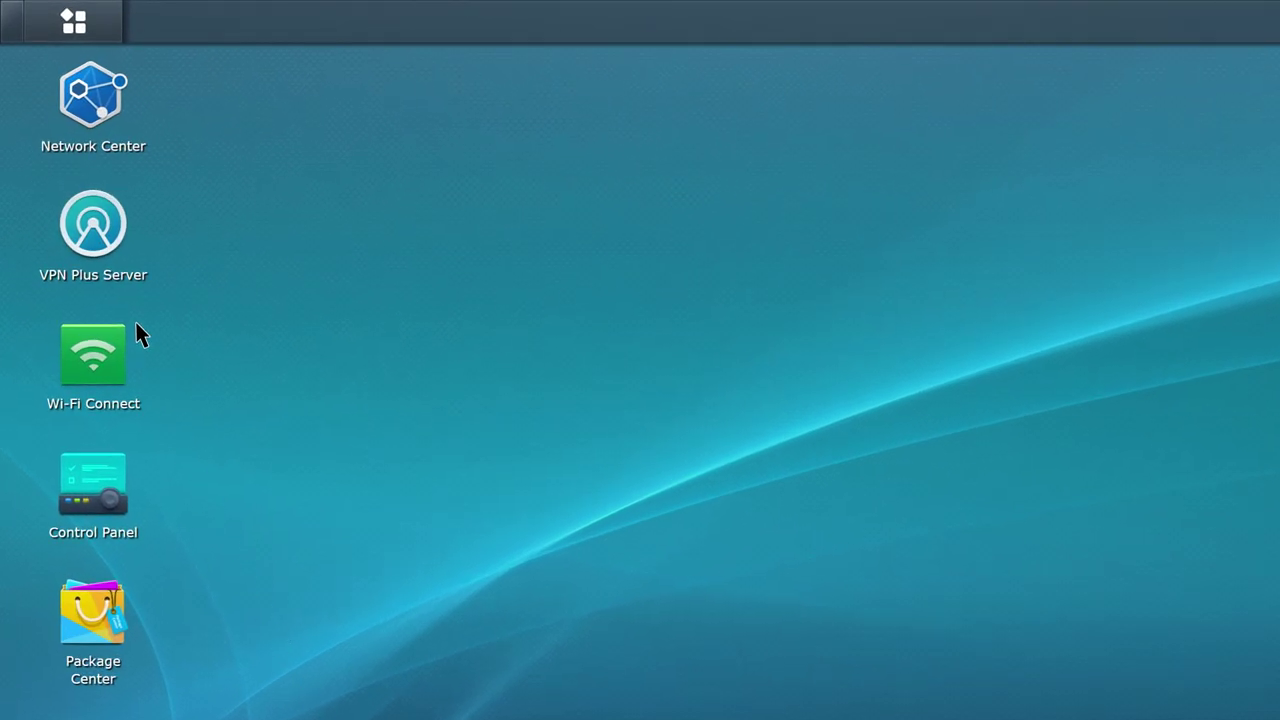
Enable Synology SSL VPN in the Synology VPN settings and apply it.
left_click(111, 238)
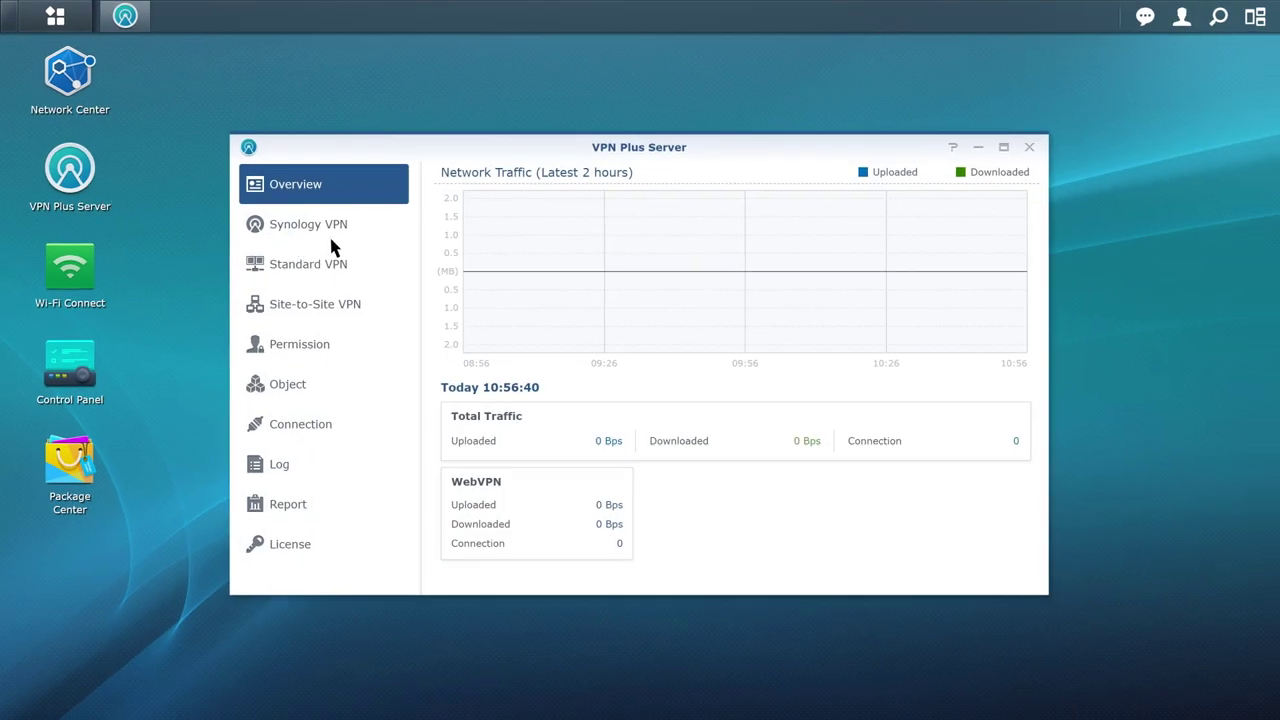
left_click(368, 238)
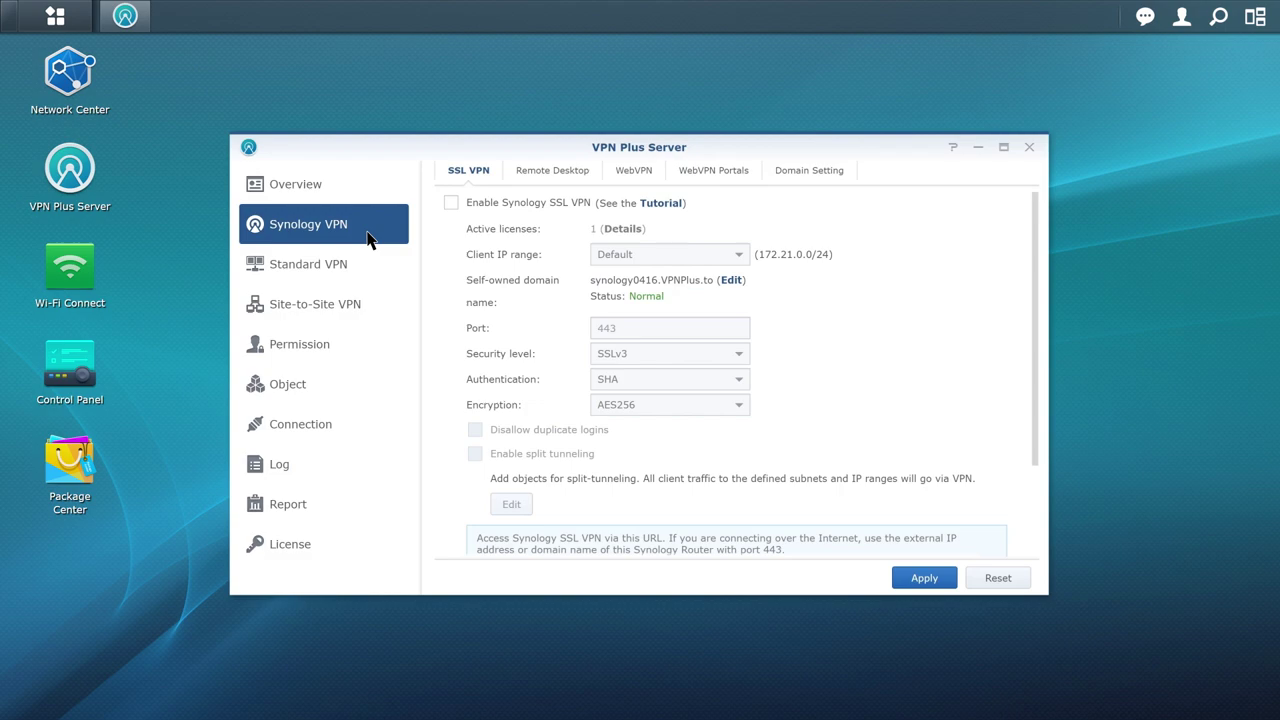
left_click(451, 203)
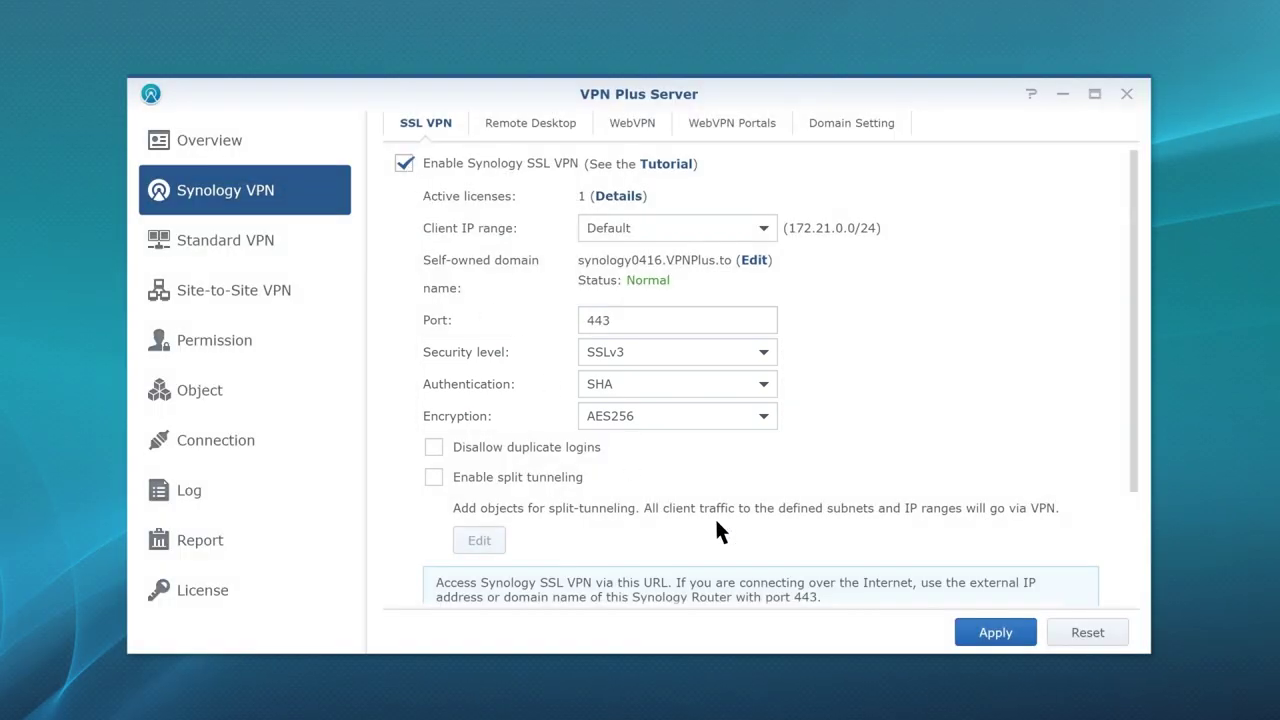
left_click(1018, 636)
Review which users may use SSL VPN, then open the SSL VPN login address.
left_click(268, 356)
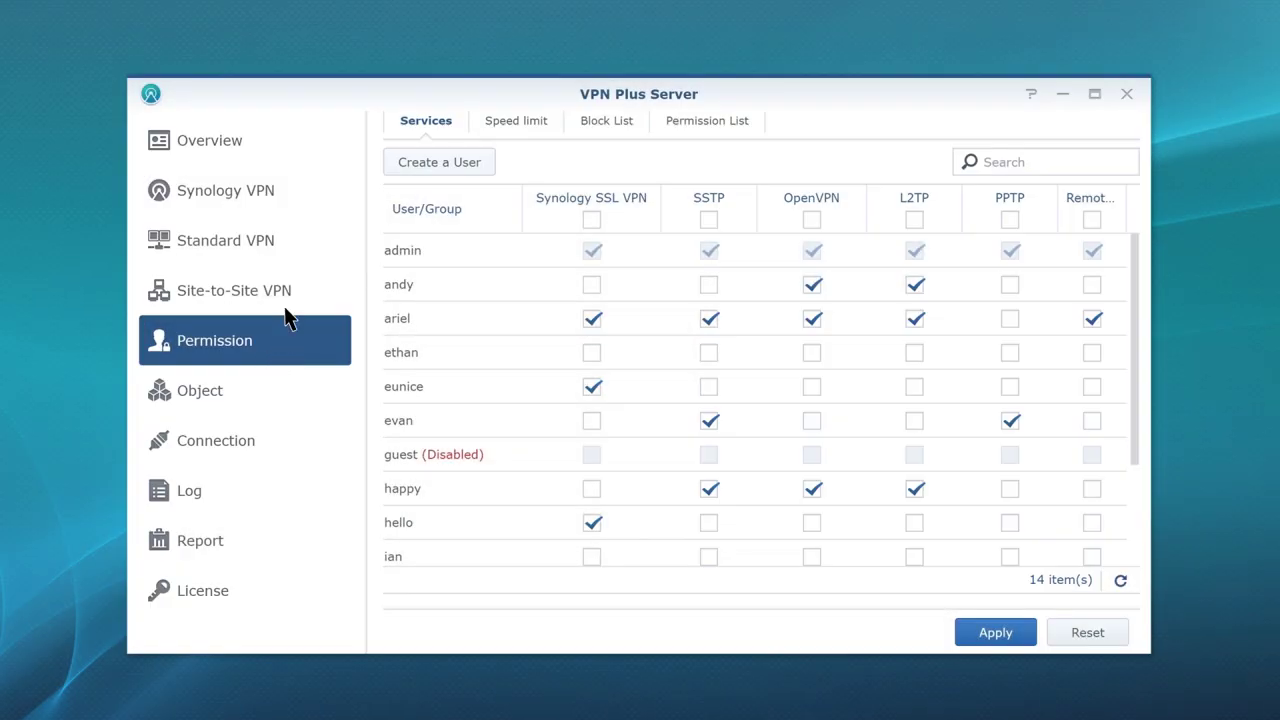
left_click(293, 208)
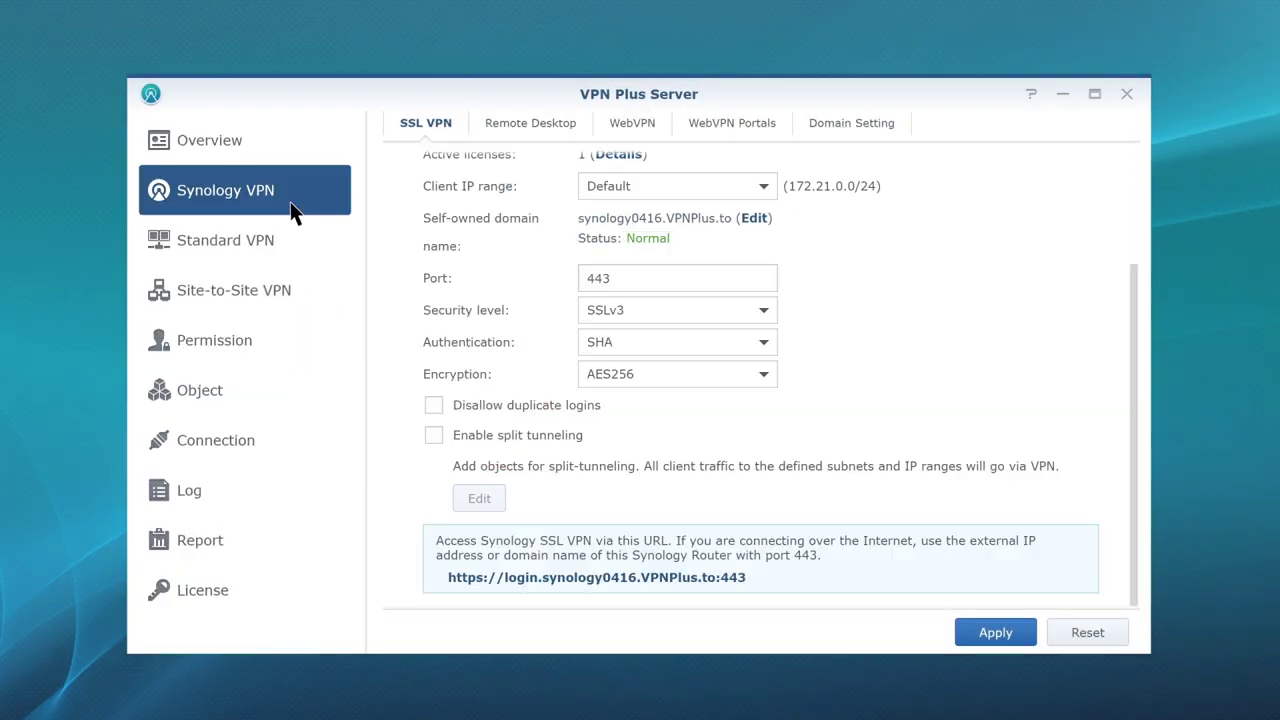
left_click(711, 578)
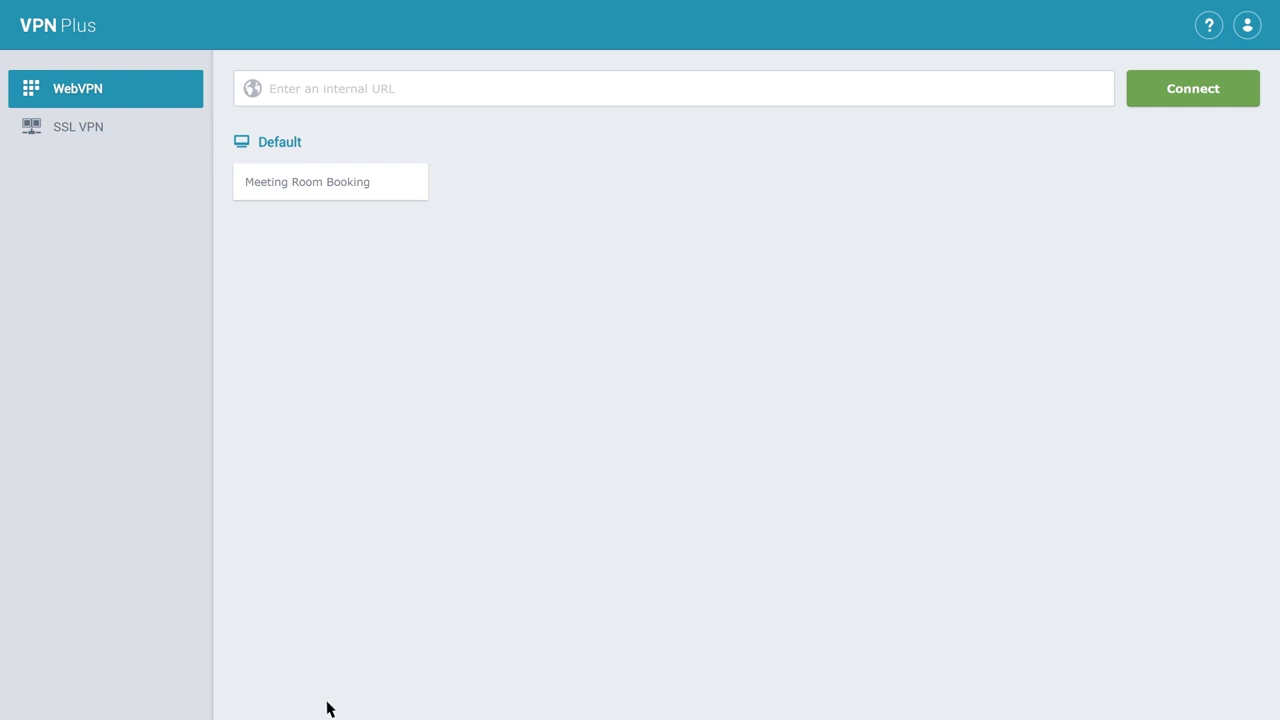
Download and install the SSL VPN client from the portal's SSL VPN page.
left_click(119, 130)
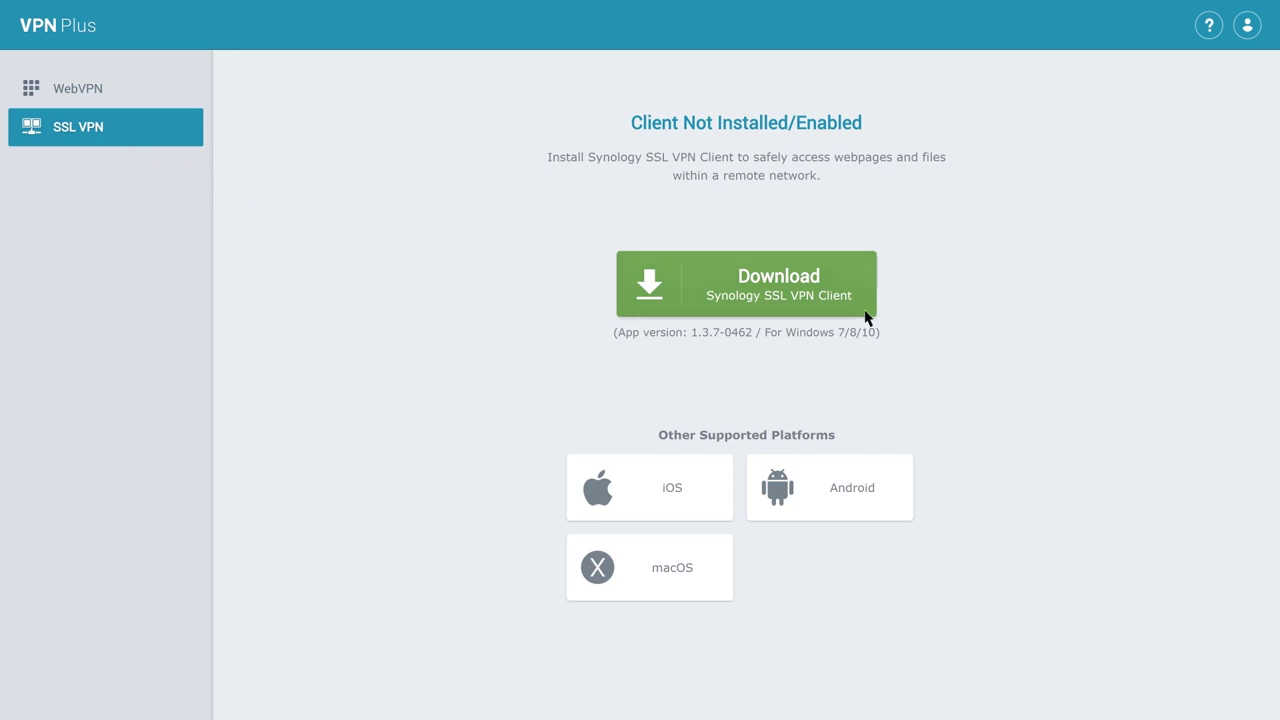
left_click(865, 315)
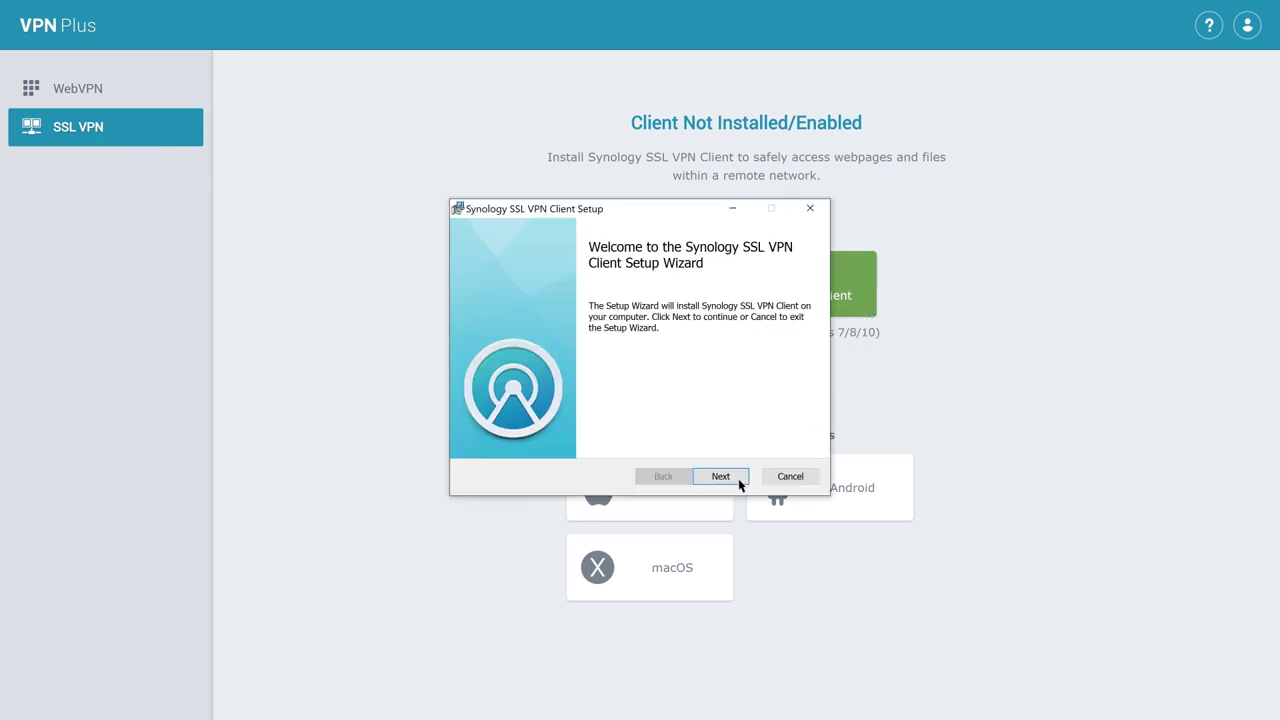
left_click(740, 481)
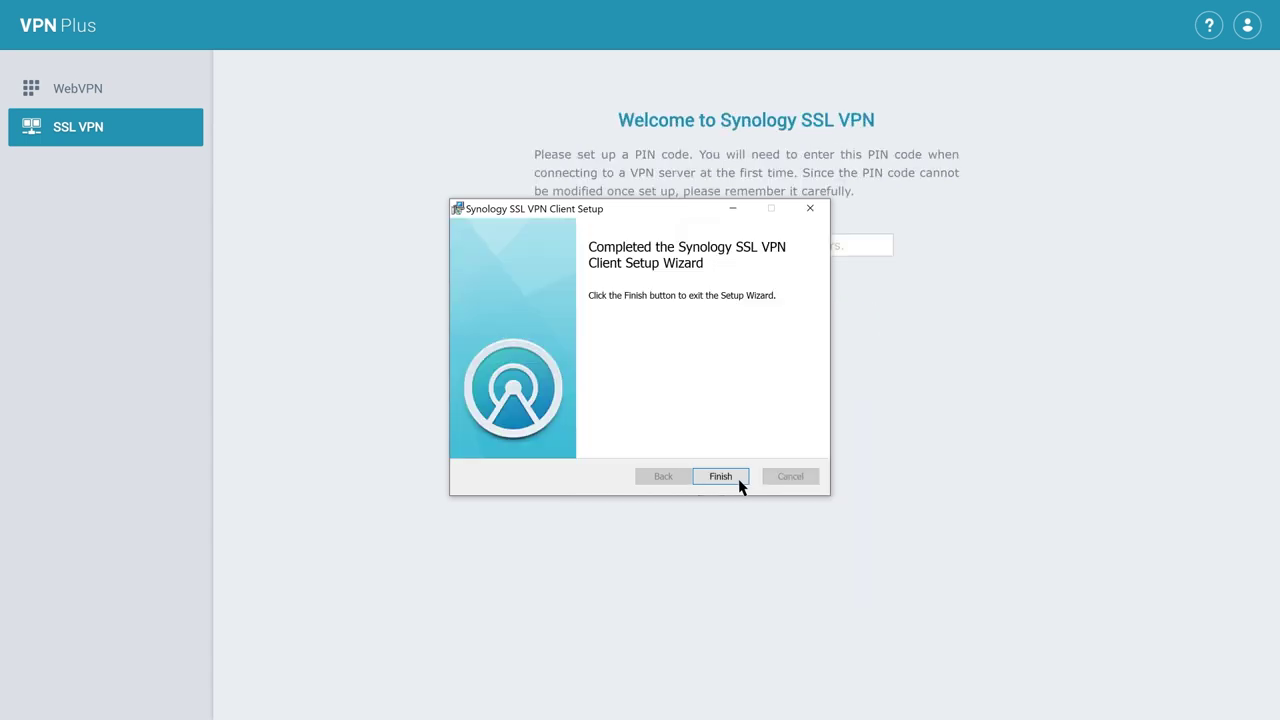
left_click(738, 480)
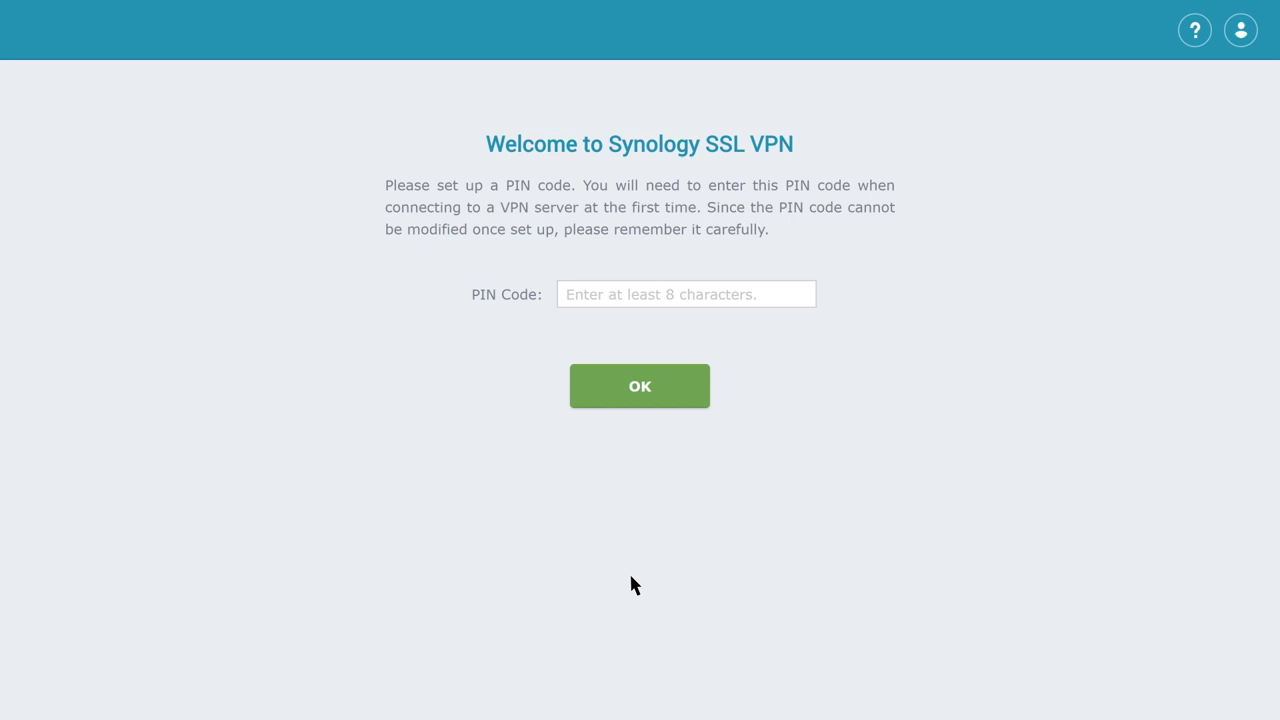
Set a PIN code for the SSL VPN client and connect through SSL VPN.
type("synology")
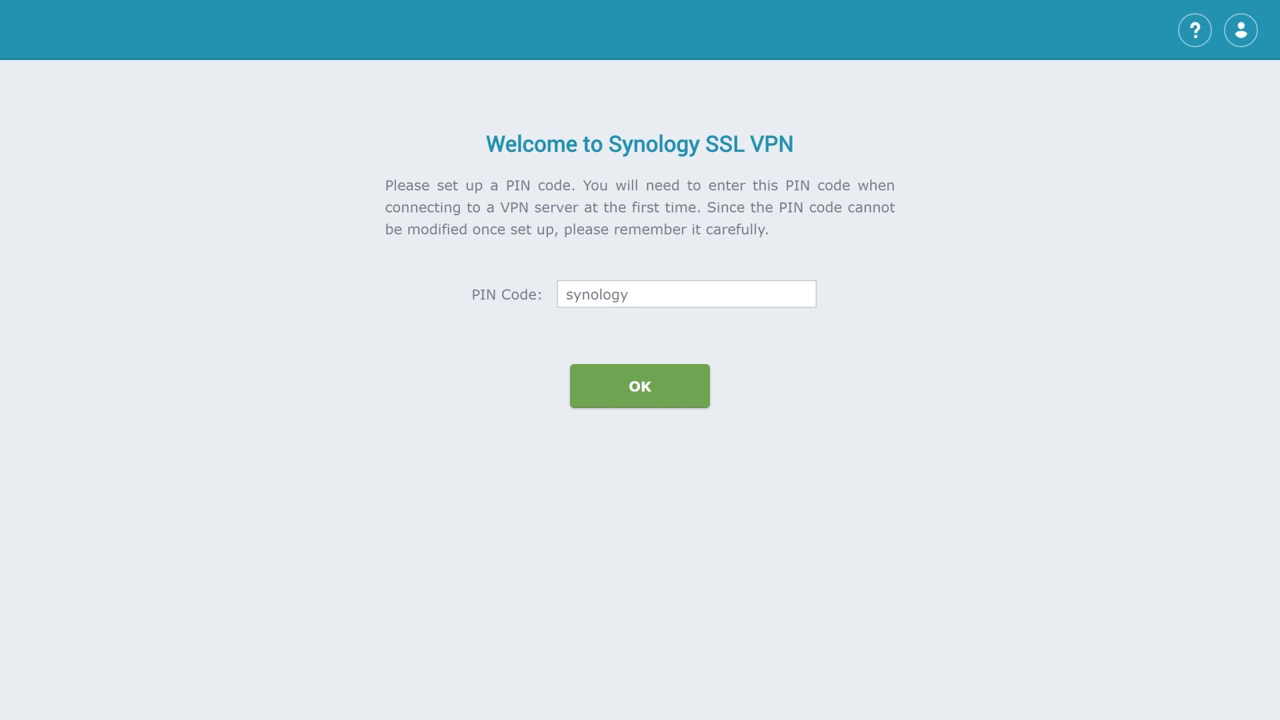
left_click(699, 405)
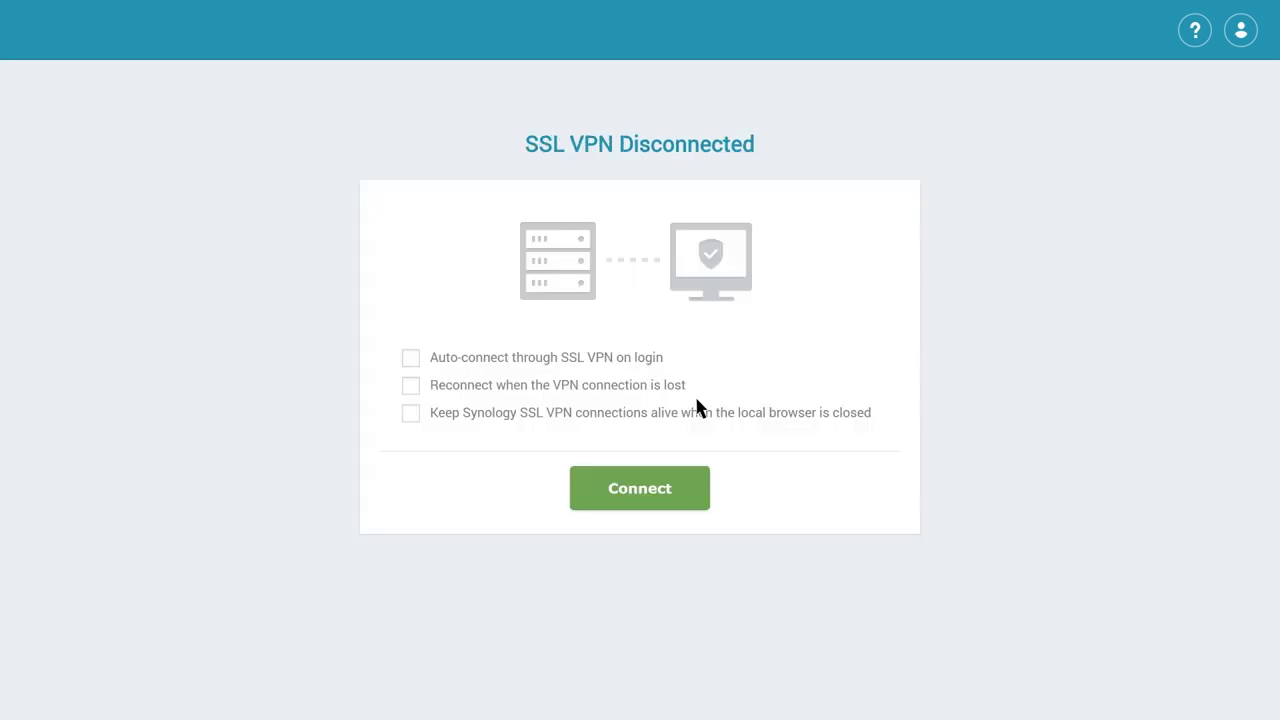
left_click(686, 506)
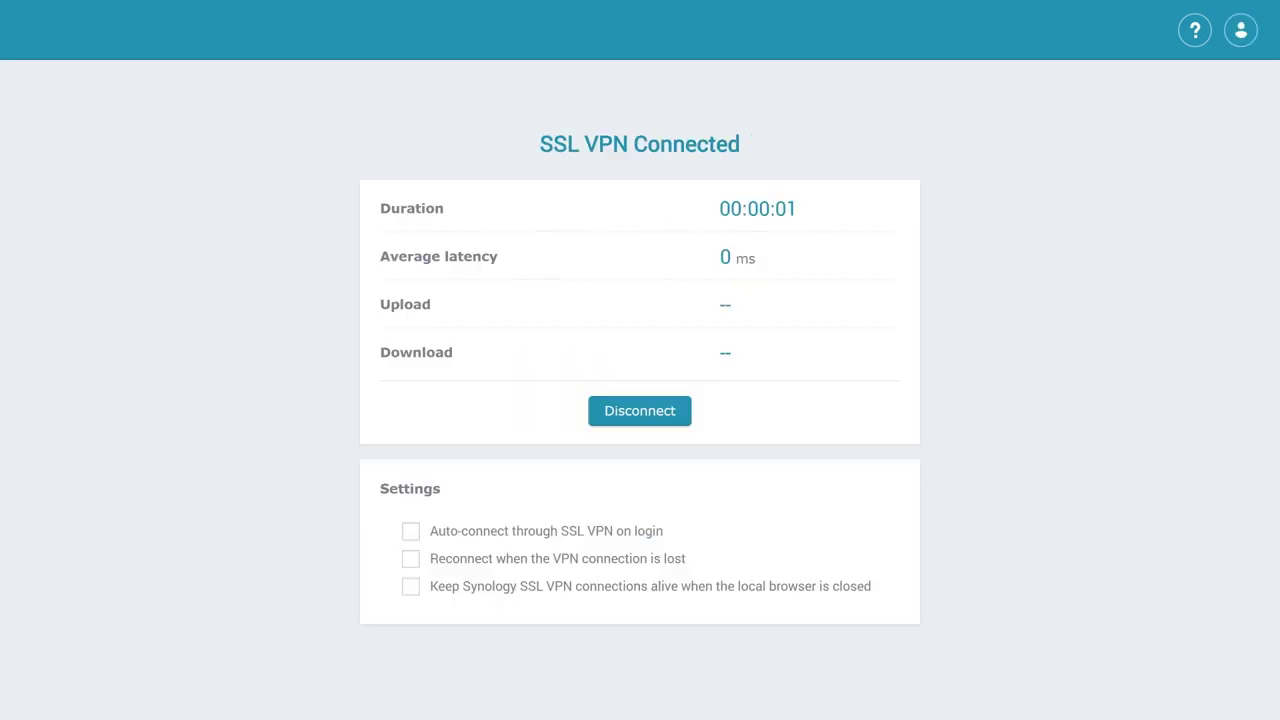
Open the remote server's network share in File Explorer by entering its UNC path.
key("super+e")
key("Tab")
type("\\\\Rebecca_DS")
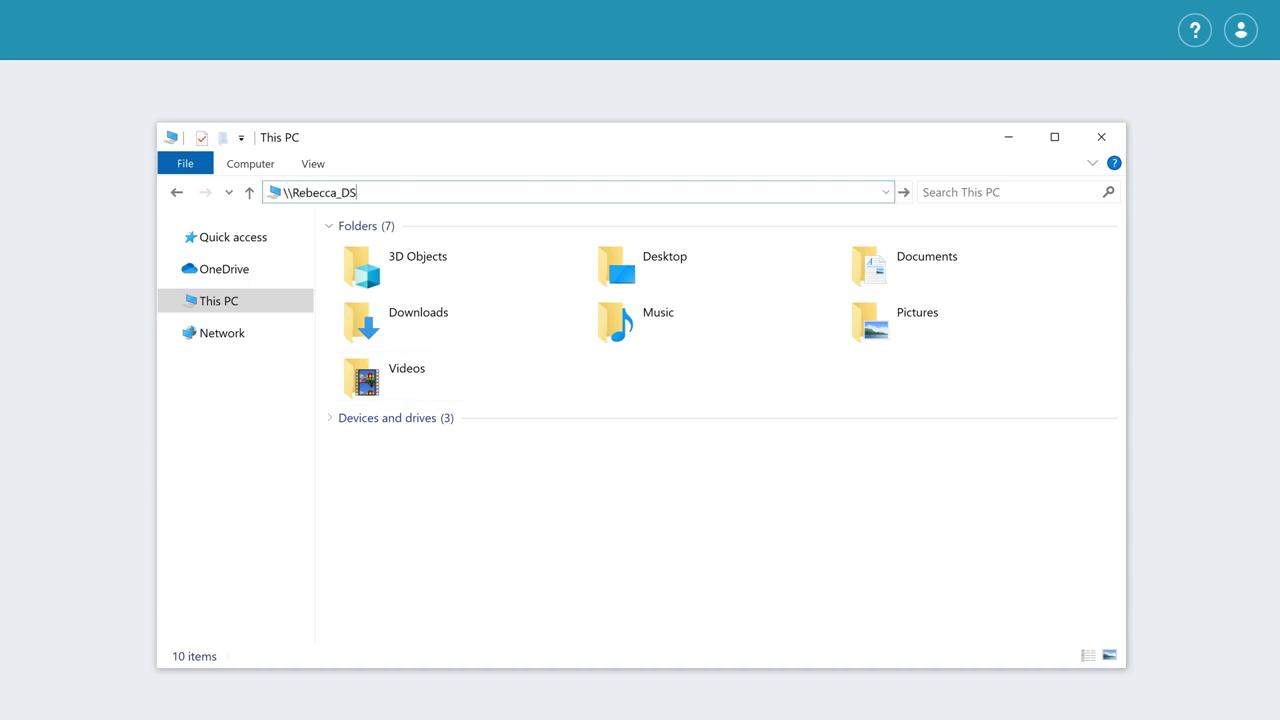
key("Return")
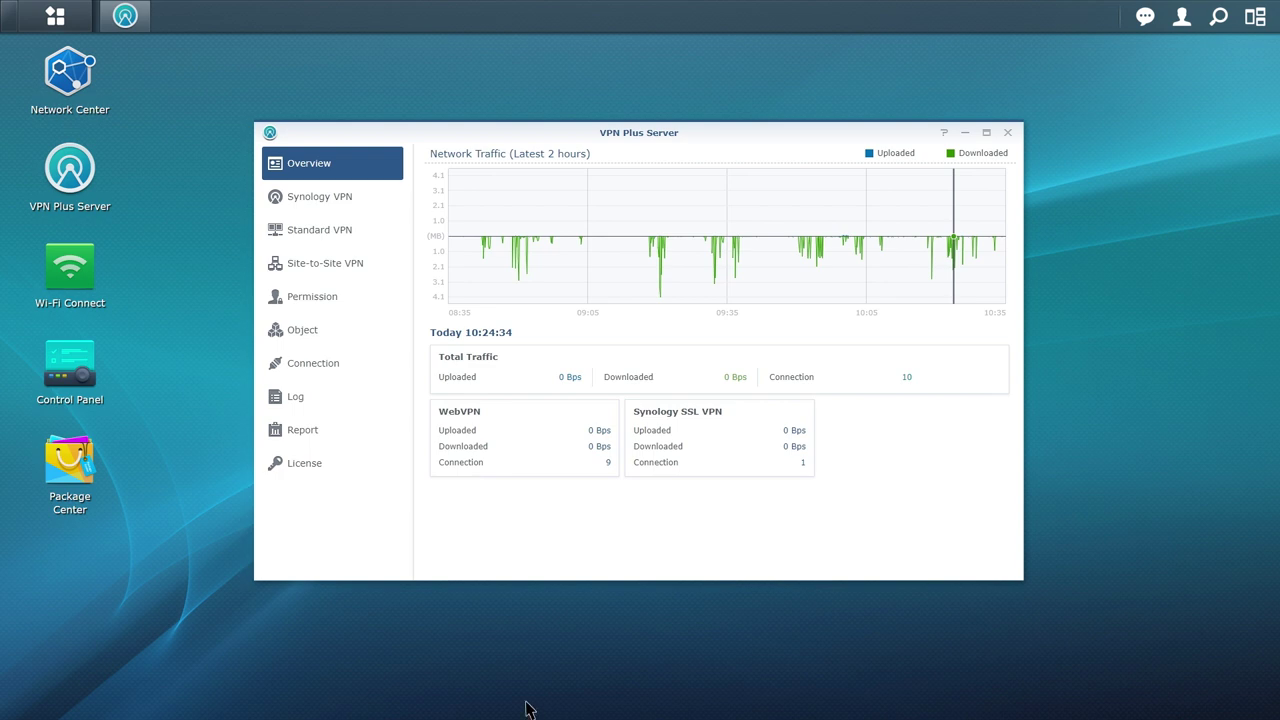
Review connection history narrowed to 23:36–04:21 and online connections, then view user permissions.
left_click(360, 373)
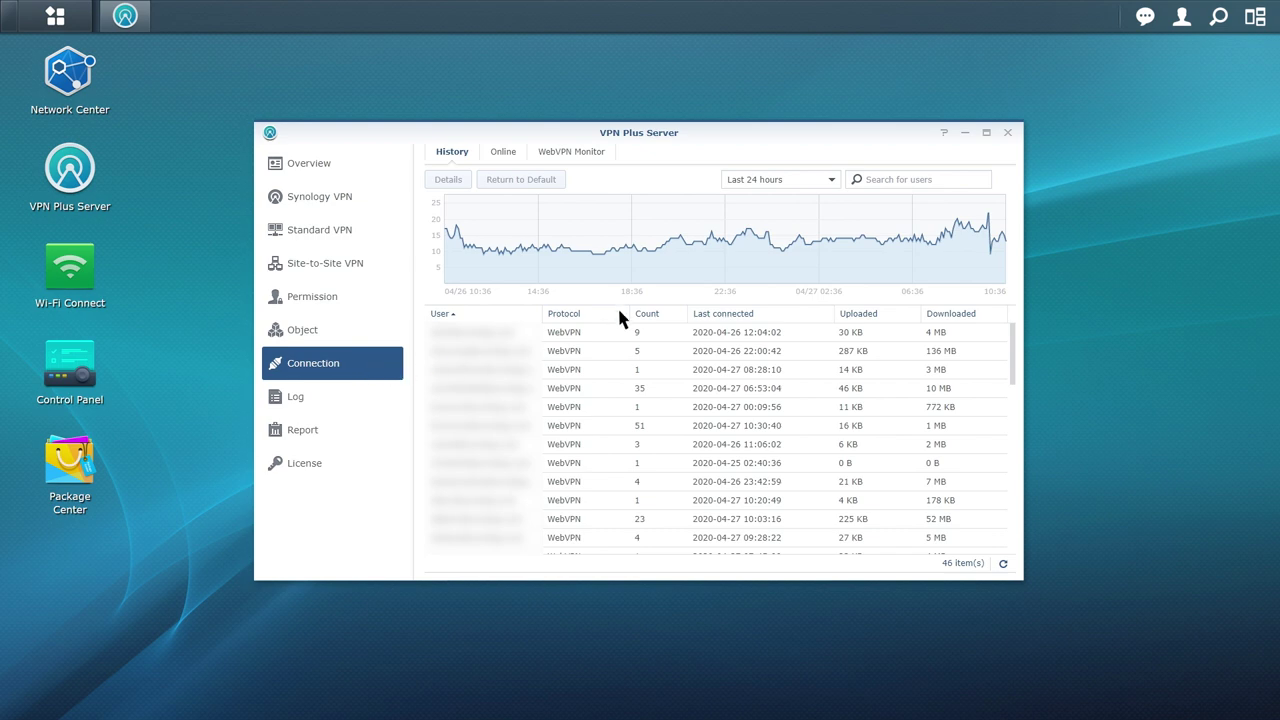
left_click(831, 181)
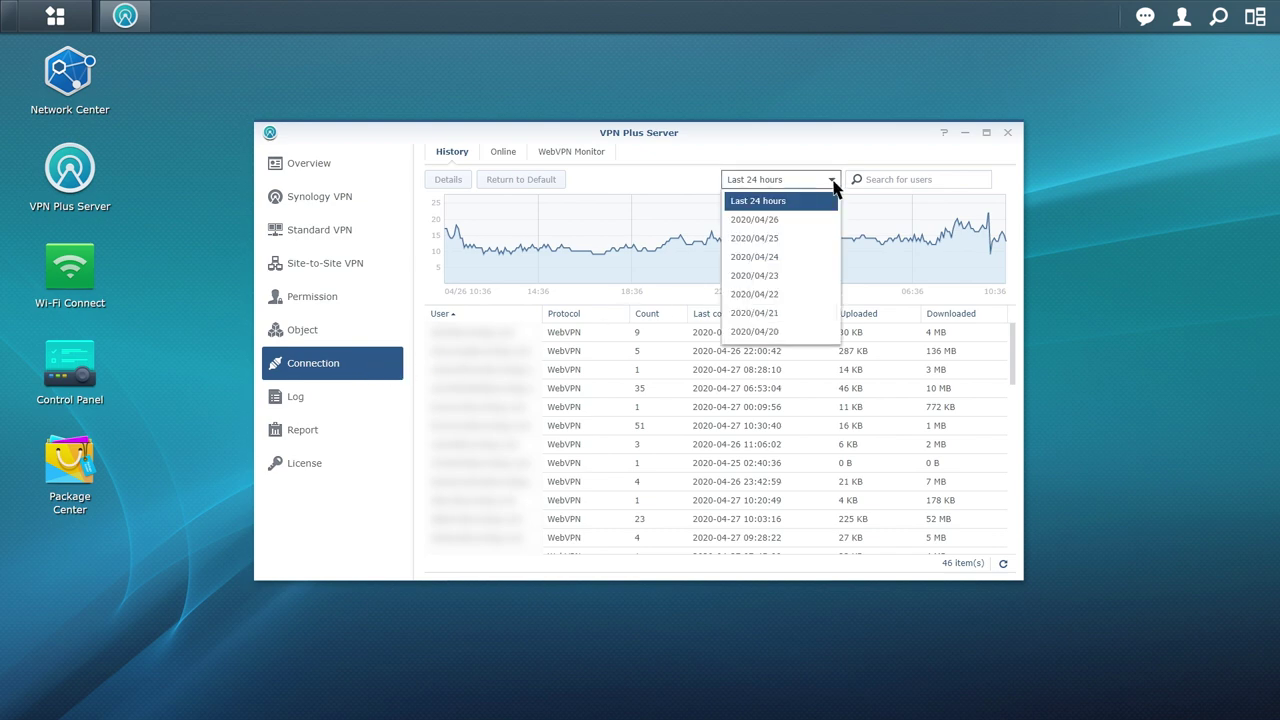
left_click_drag(749, 245, 866, 258)
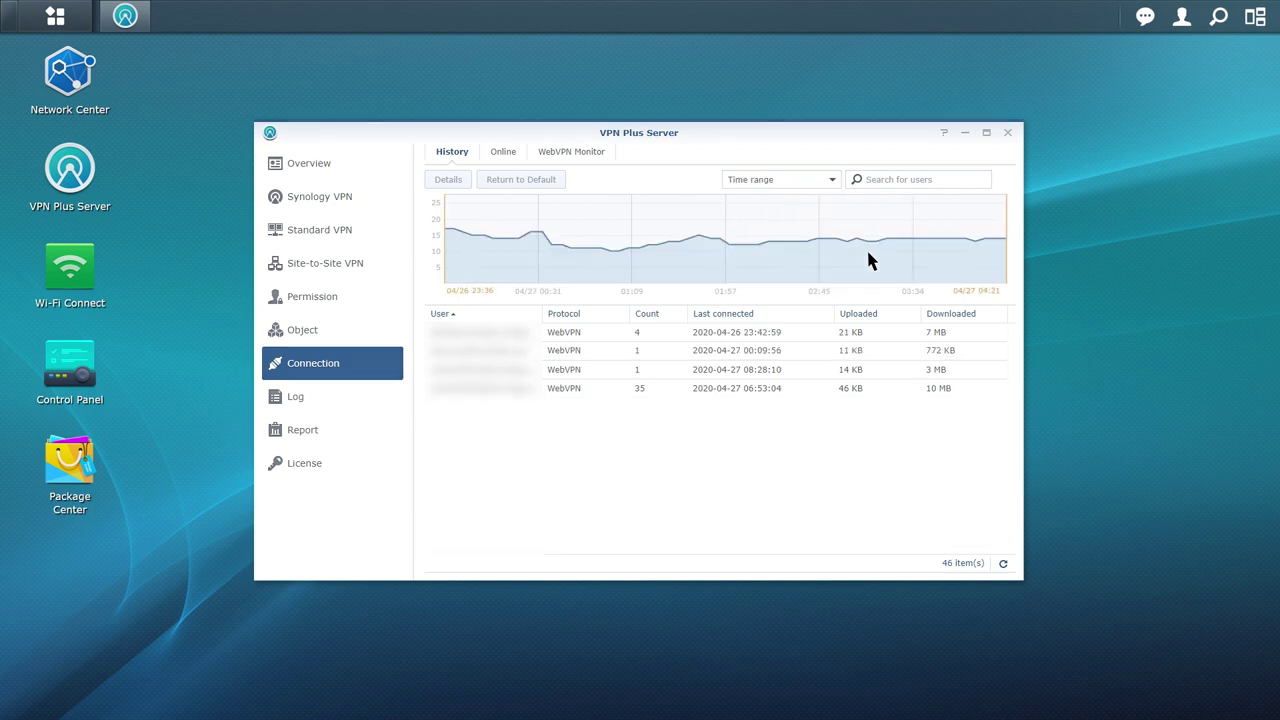
left_click(517, 155)
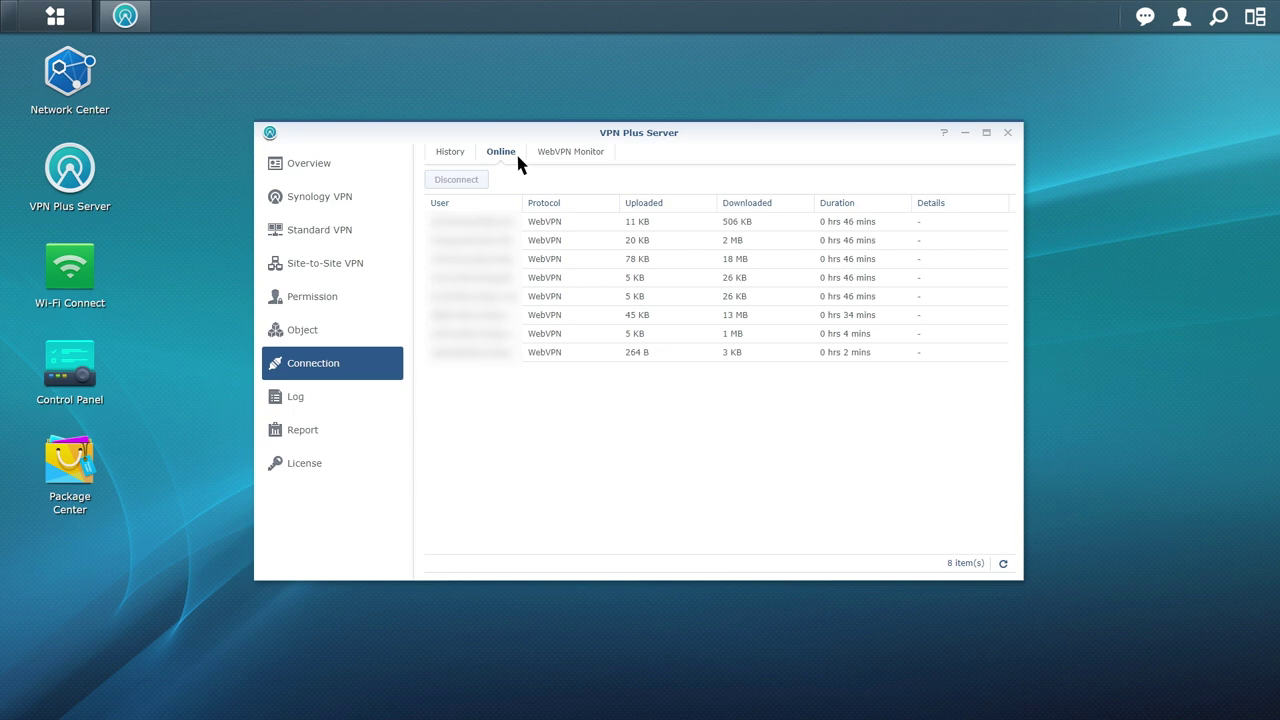
left_click(361, 304)
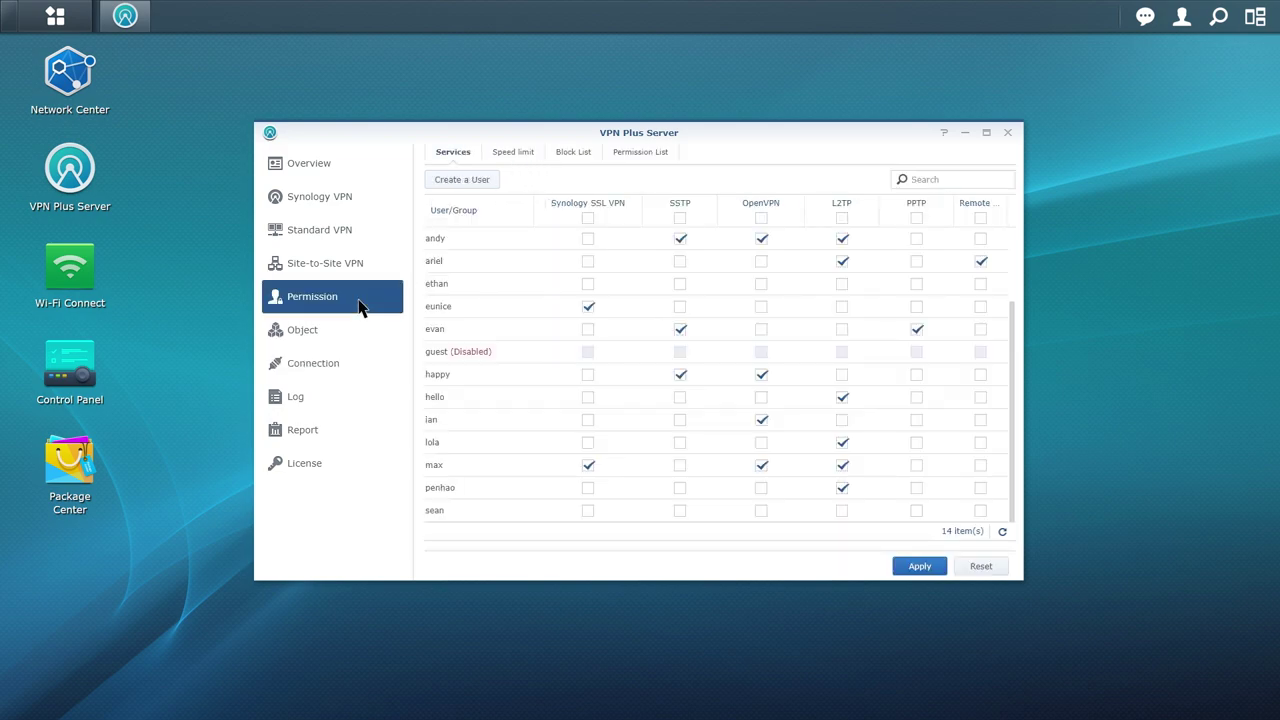